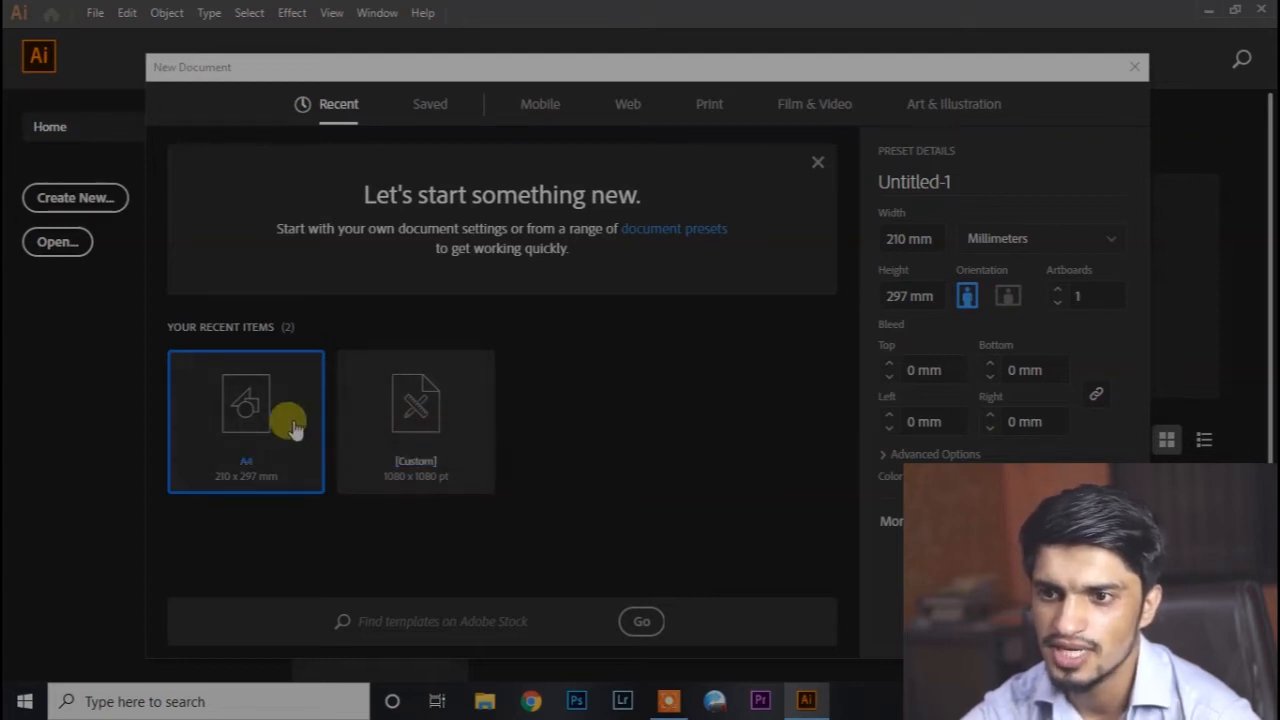
Look through the blank document presets for the Saved, Mobile, Web, Print and Film & Video categories
click(430, 106)
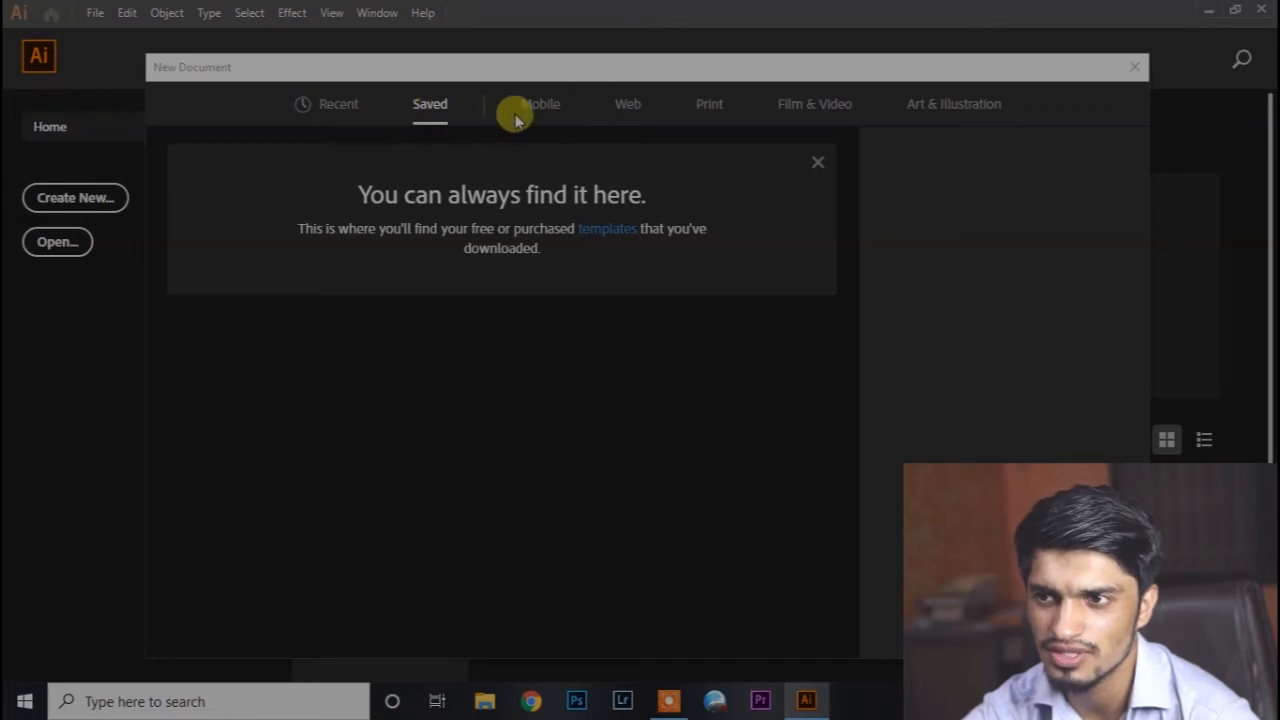
click(560, 106)
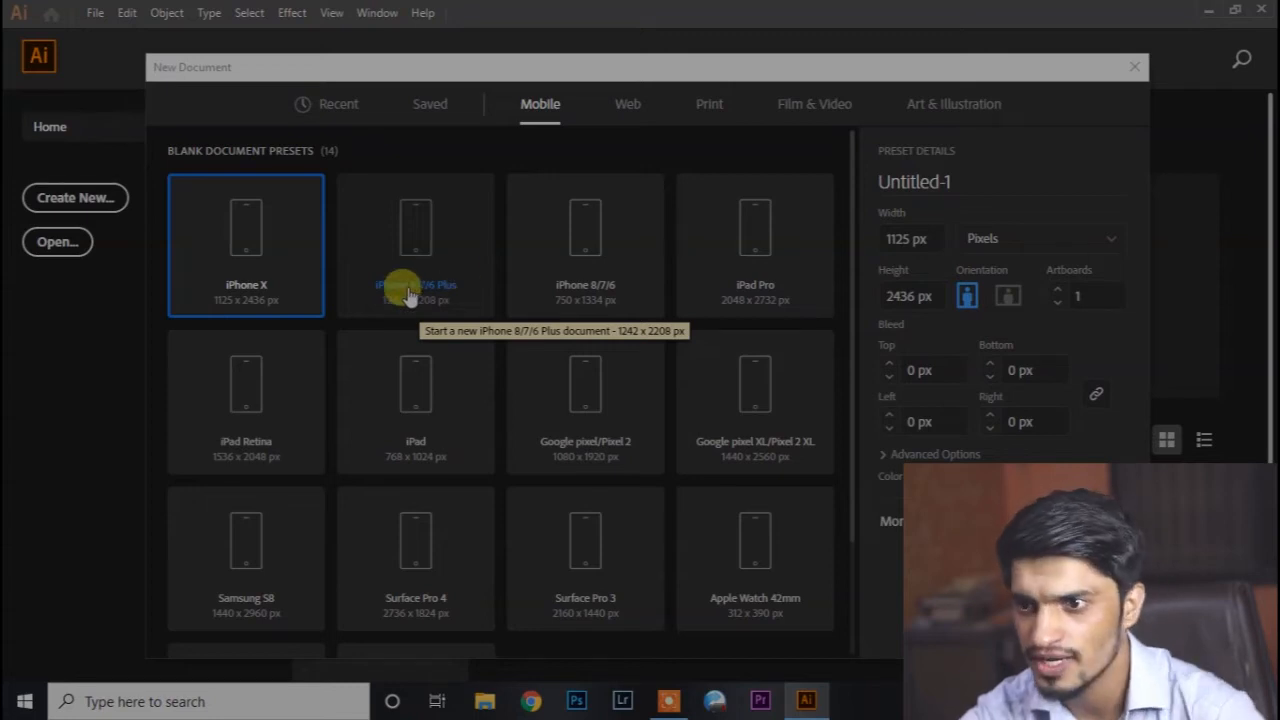
scroll(623, 250, down, 2)
scroll(560, 388, up, 2)
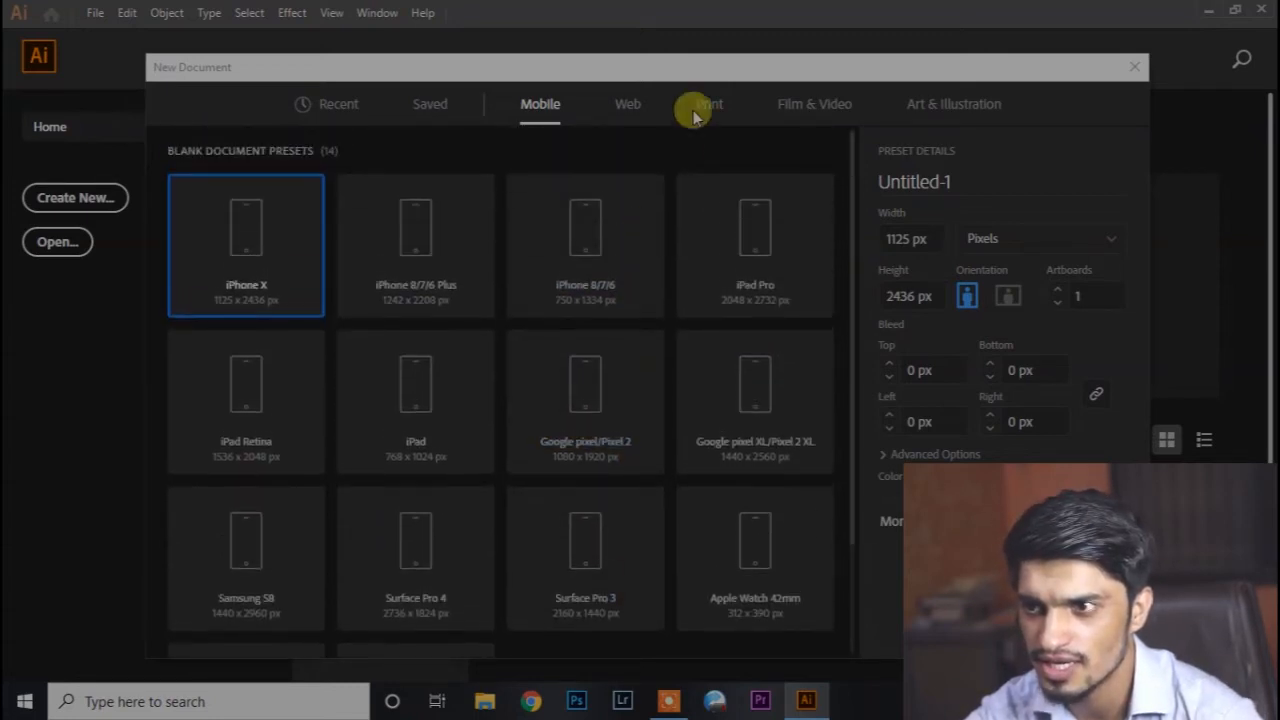
click(618, 104)
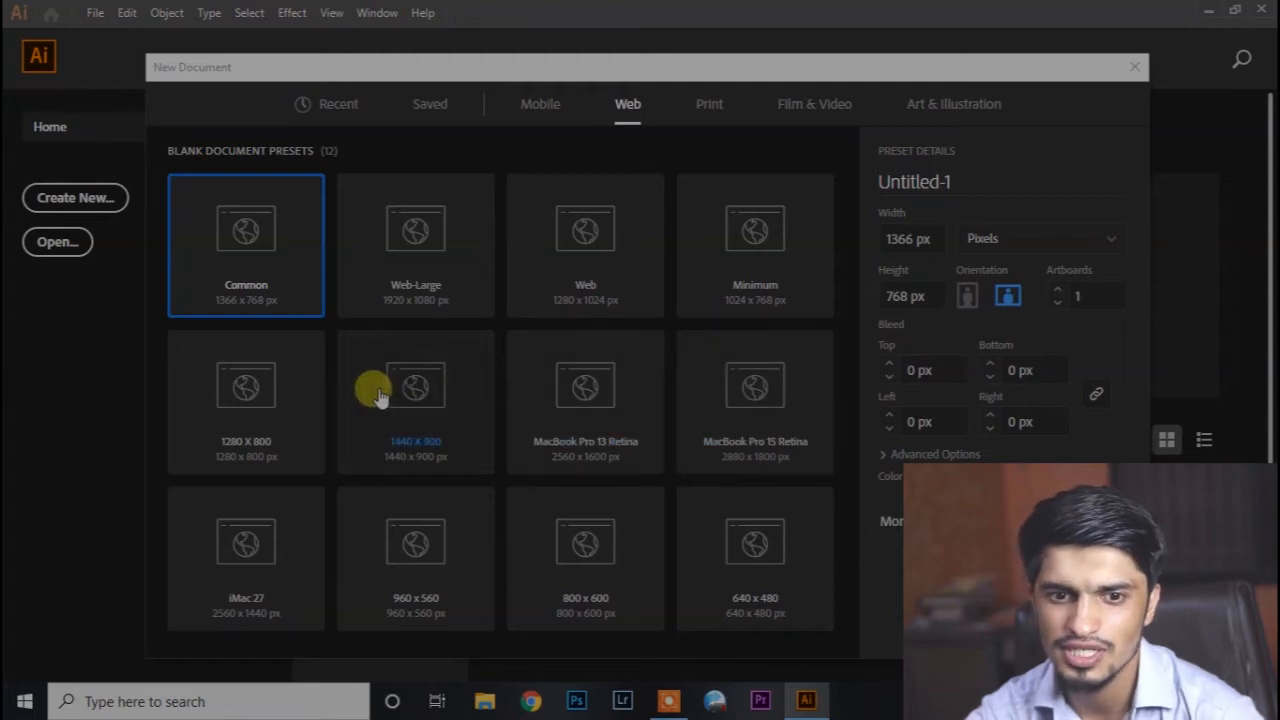
click(710, 116)
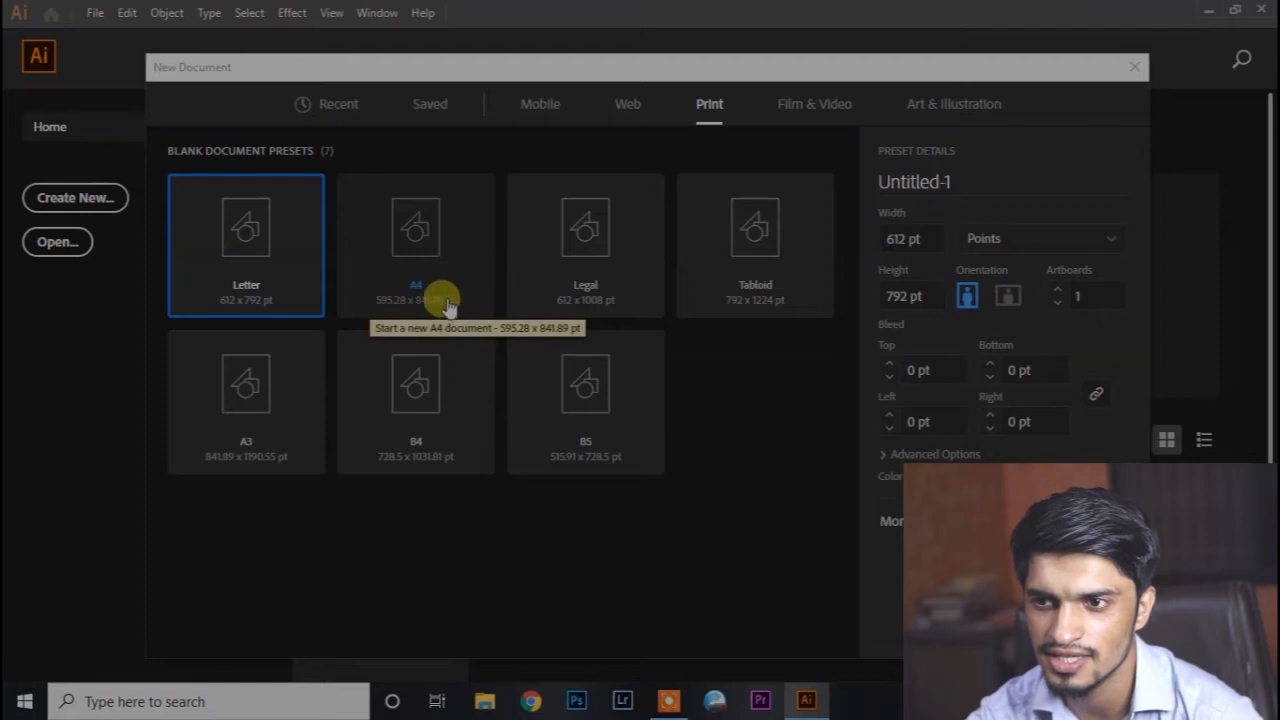
click(800, 104)
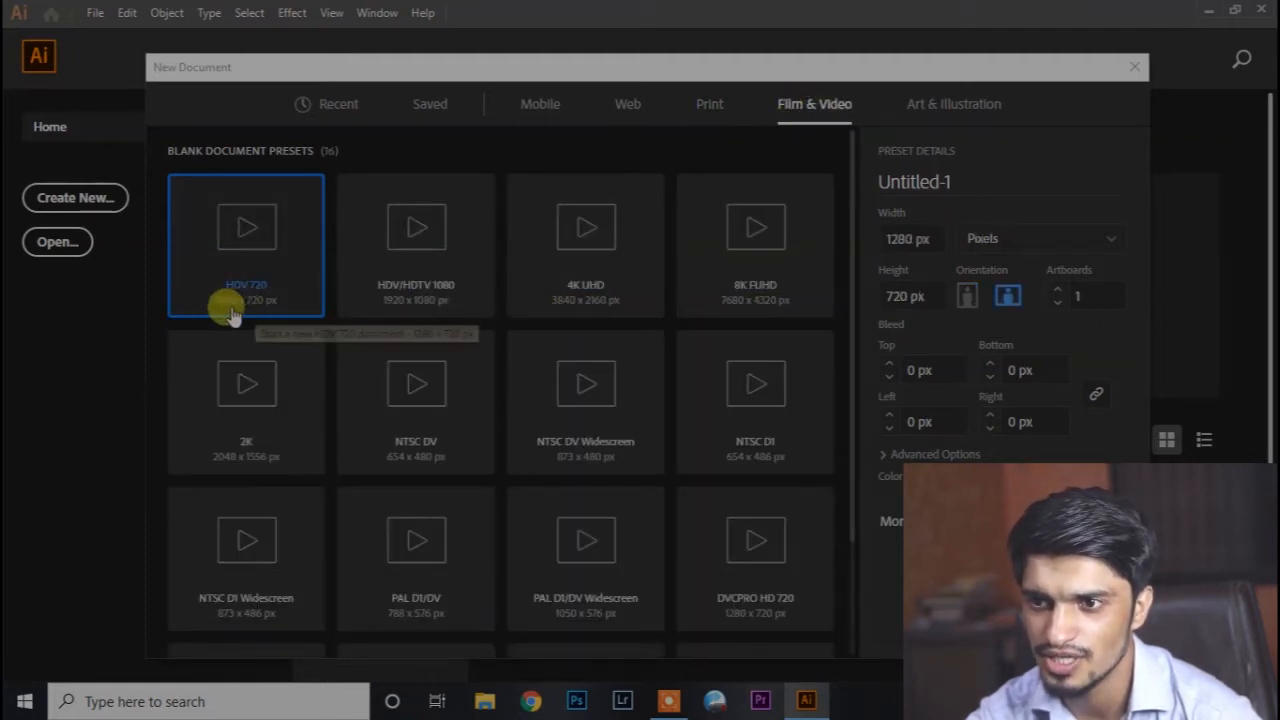
scroll(475, 300, down, 2)
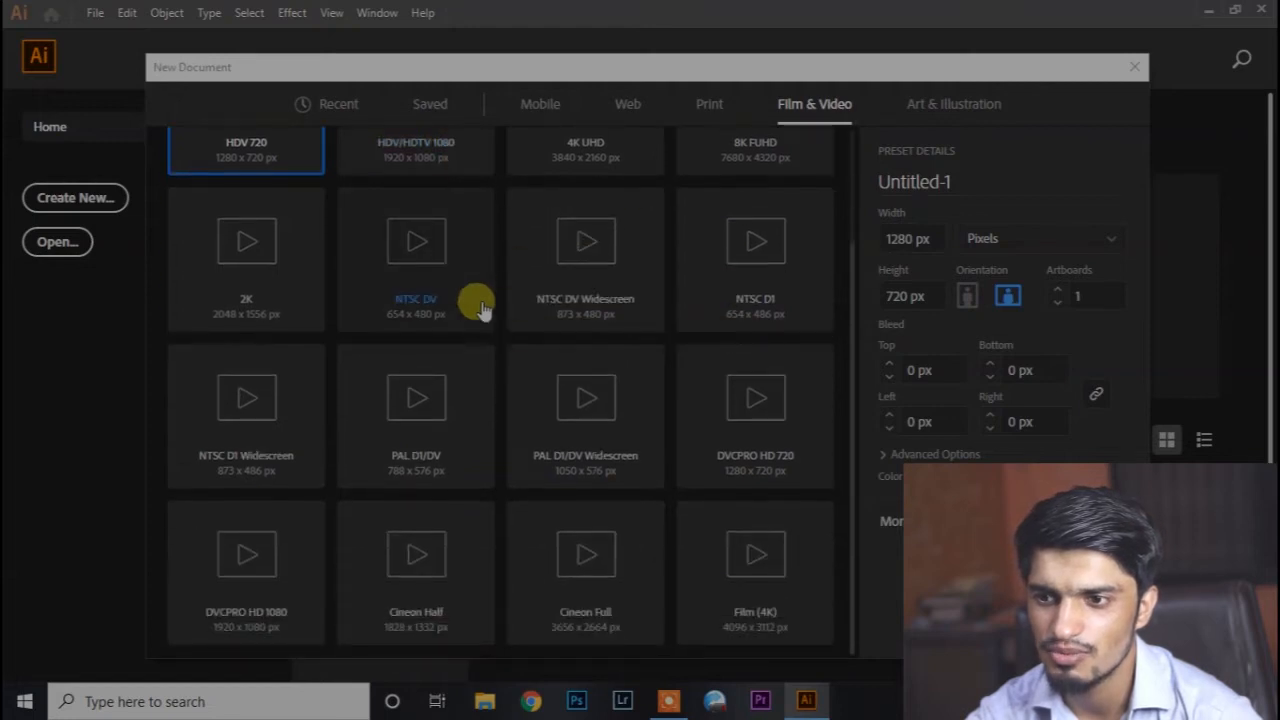
scroll(565, 350, up, 3)
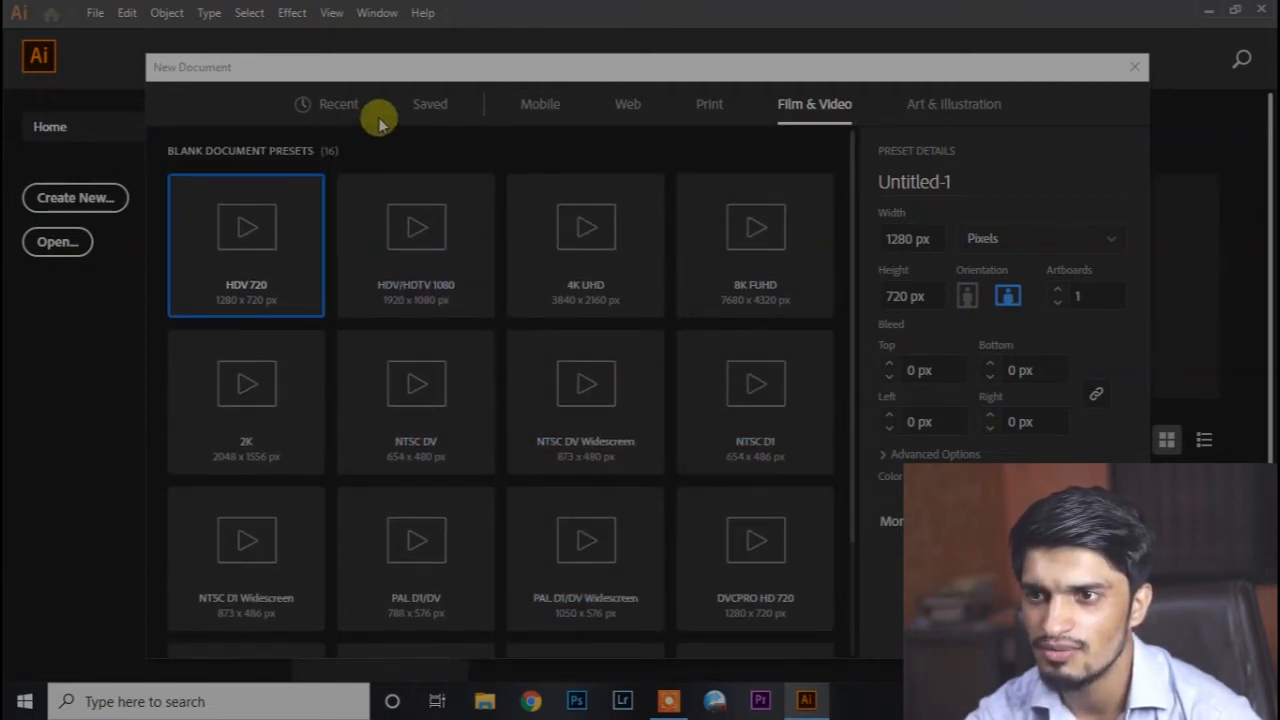
Create a new document from the A4 print preset with its units set to inches
click(700, 108)
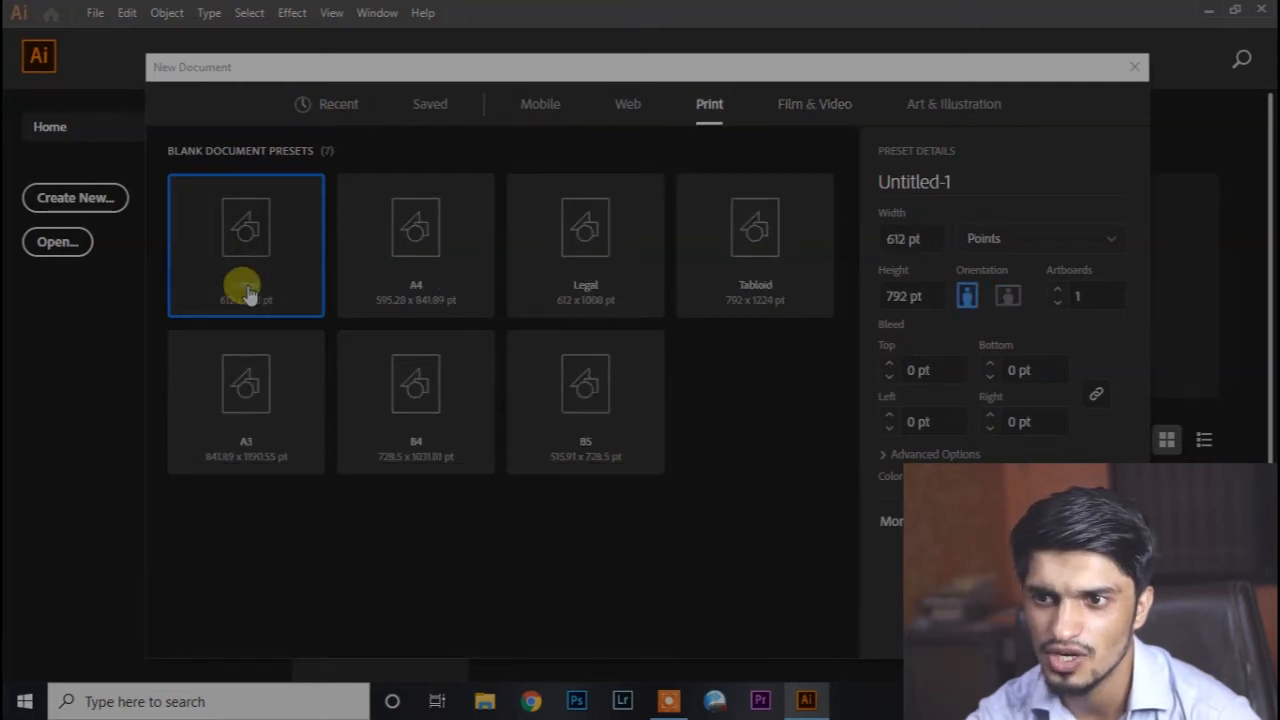
click(403, 246)
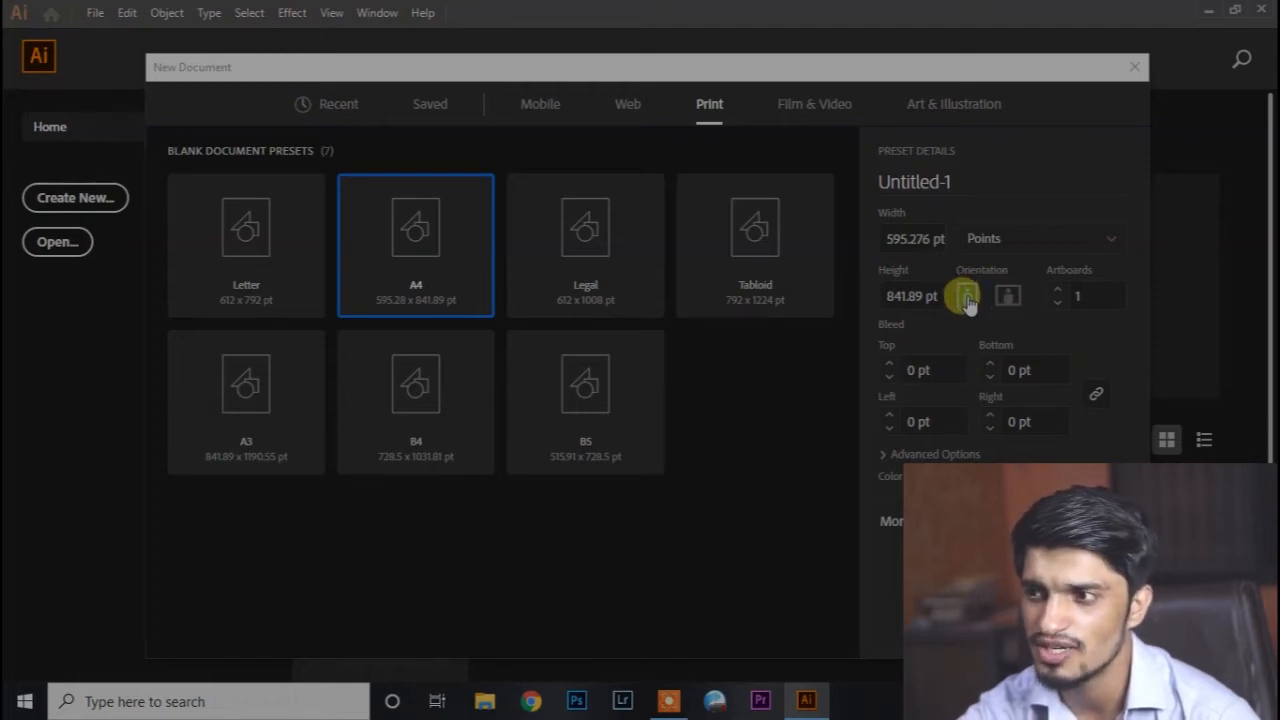
click(1045, 240)
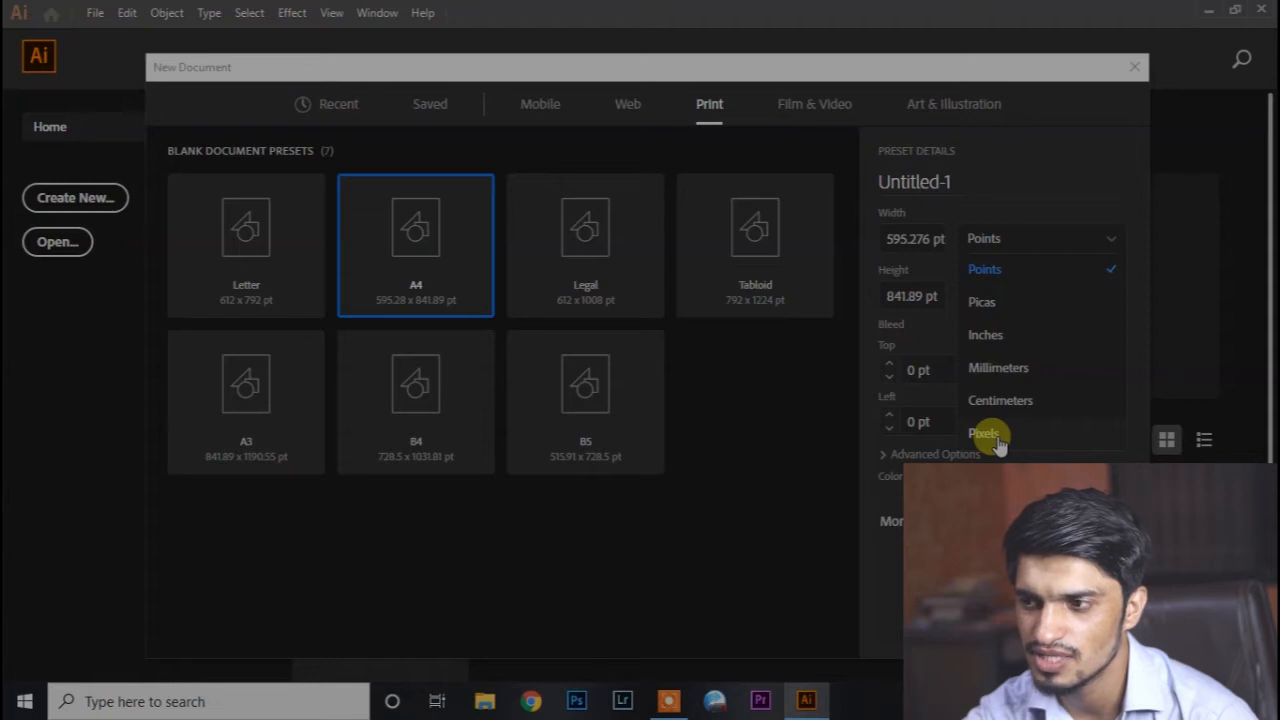
click(988, 334)
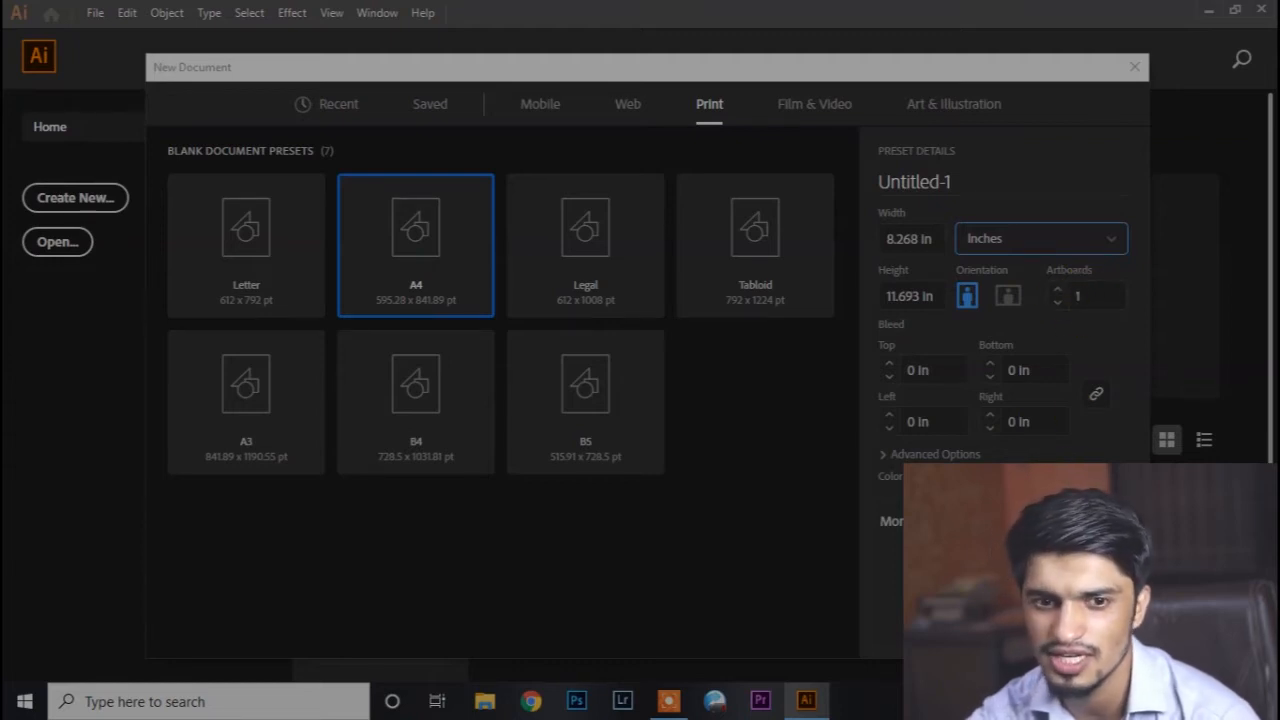
click(1005, 627)
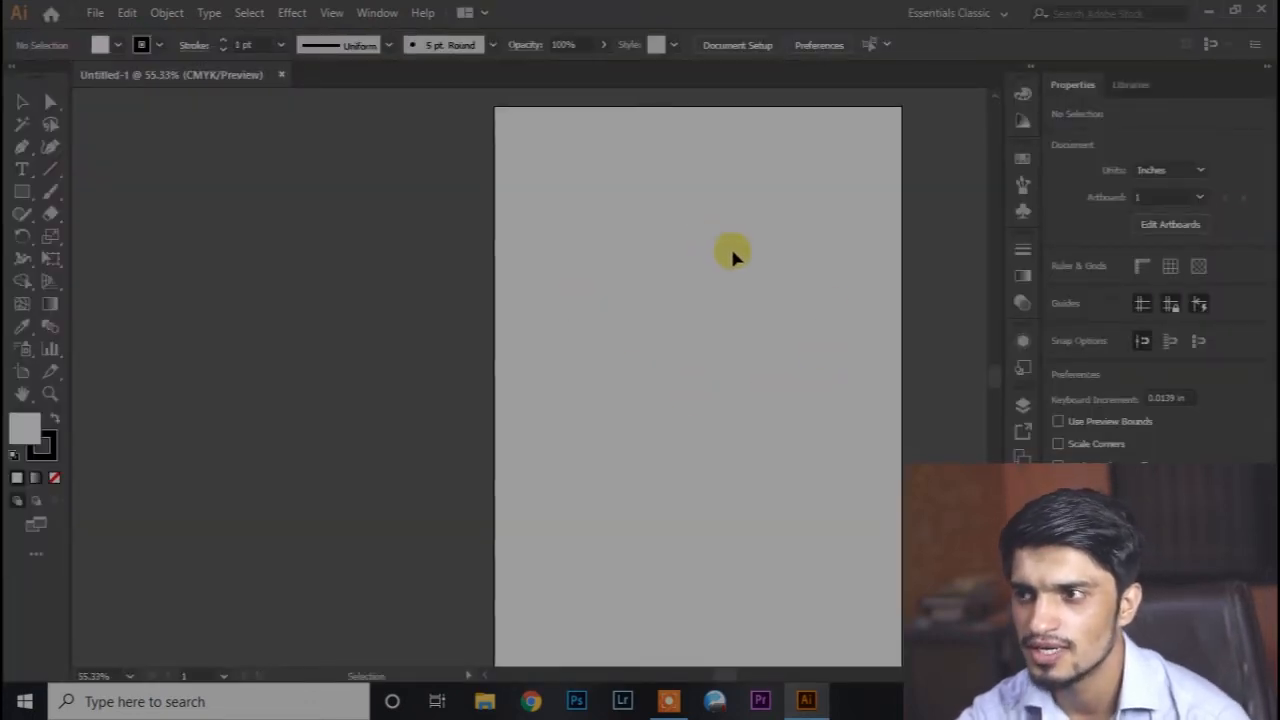
Collapse the Properties and Libraries panels to icons to give the artboard more room
key(space)
drag(733, 243, 614, 234)
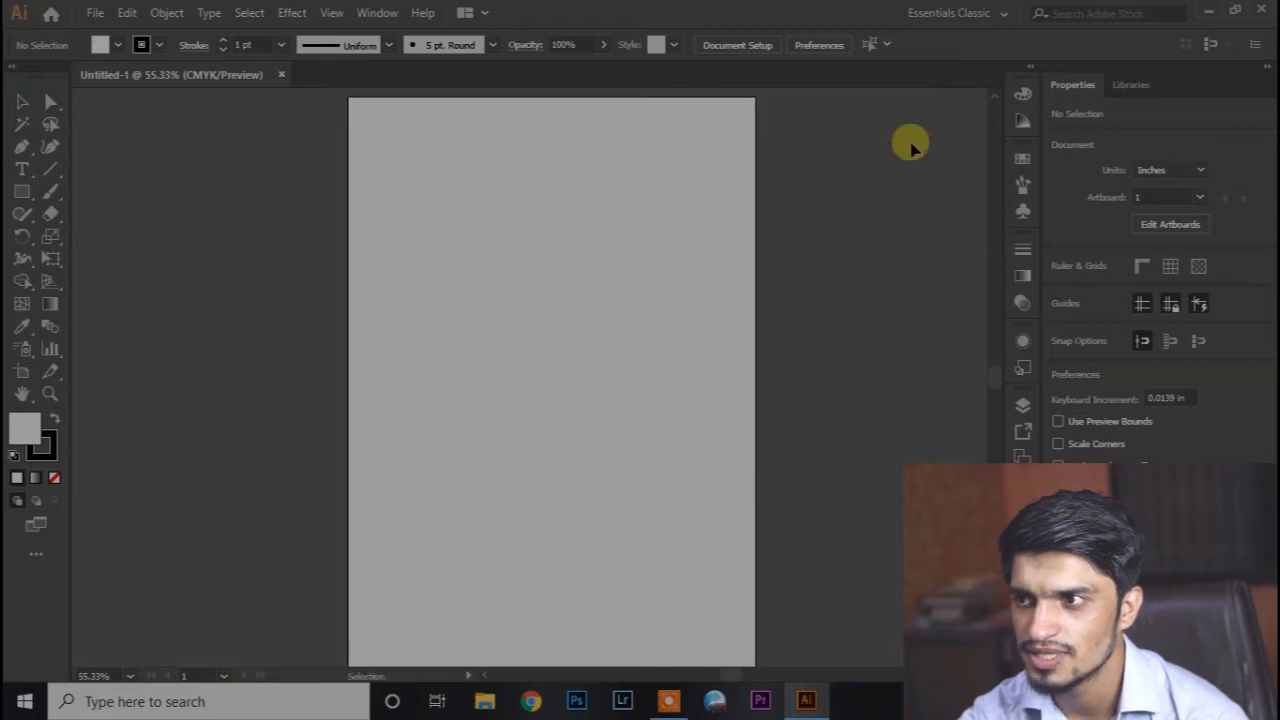
click(1030, 66)
click(1031, 68)
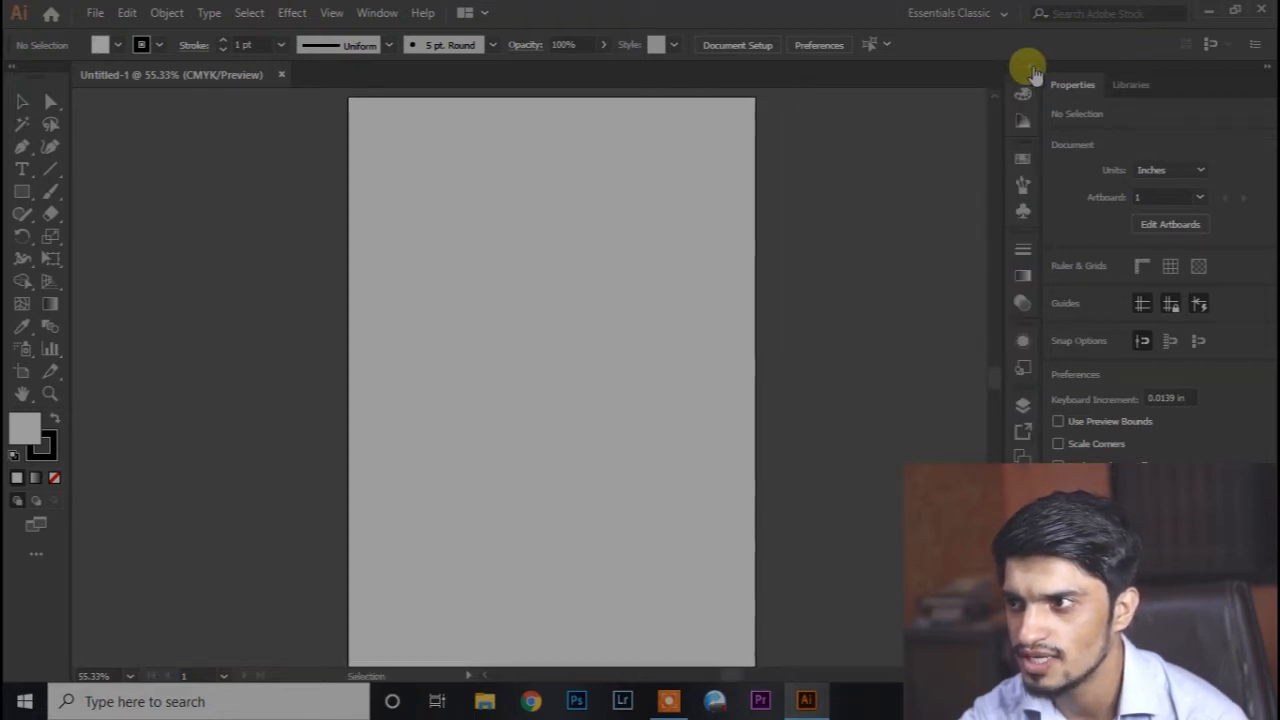
click(1268, 74)
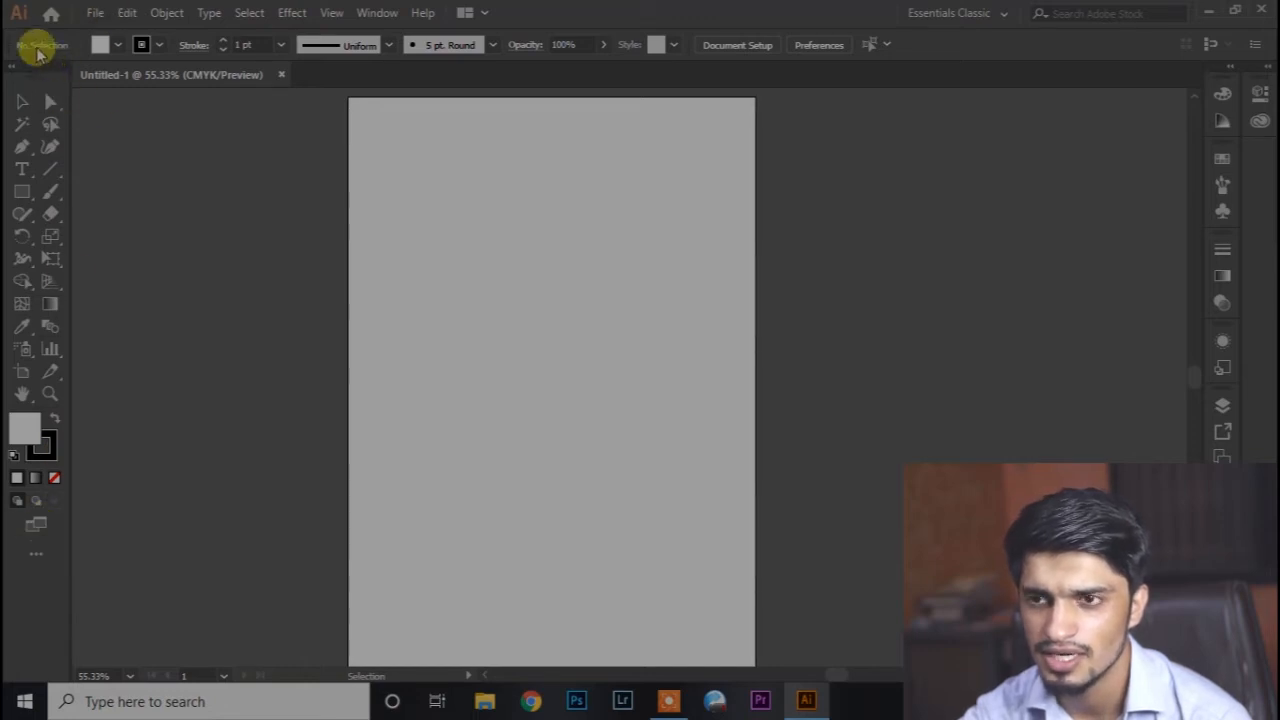
click(1262, 80)
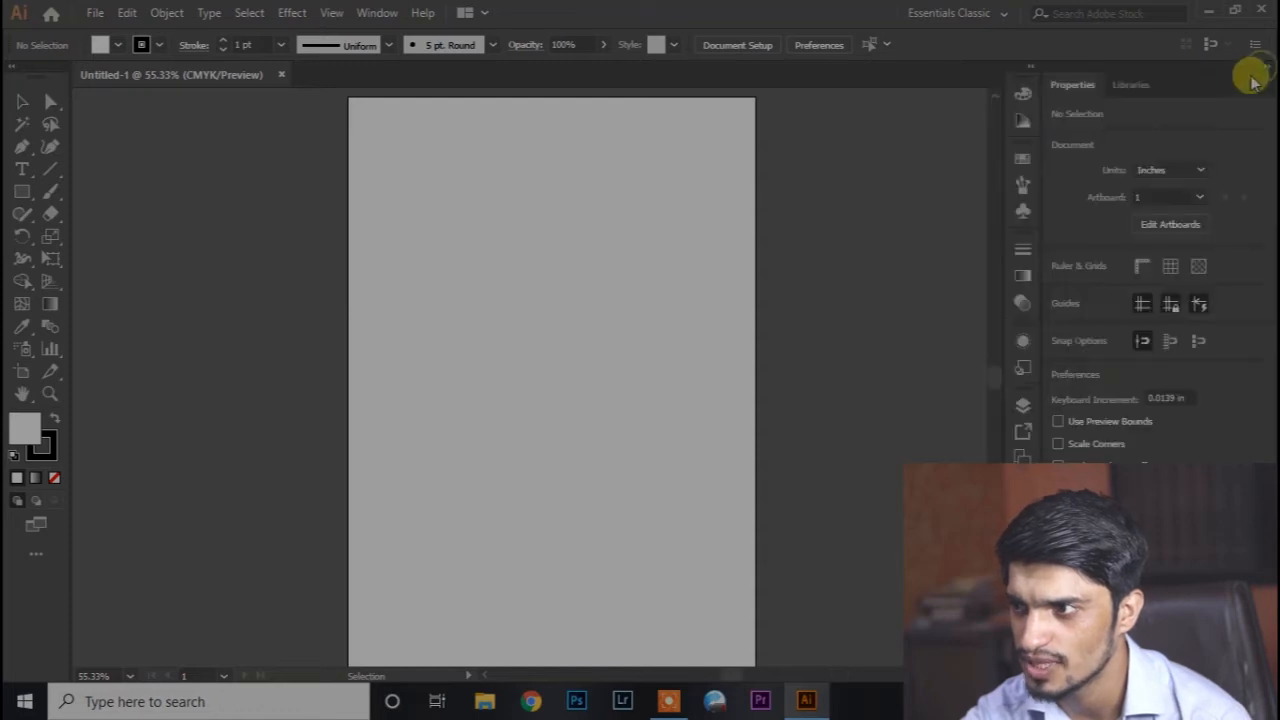
click(1268, 82)
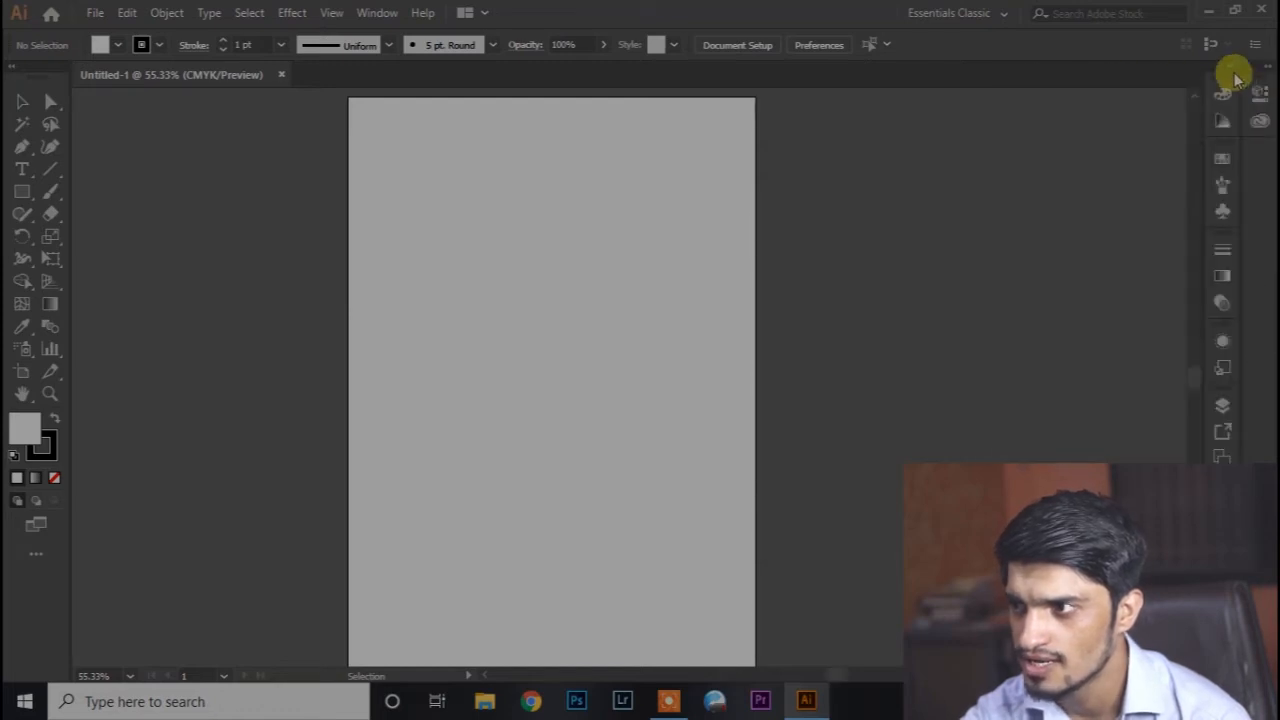
Expand the icon dock to view its panels, show Asset Export, and collapse the dock again
click(1230, 72)
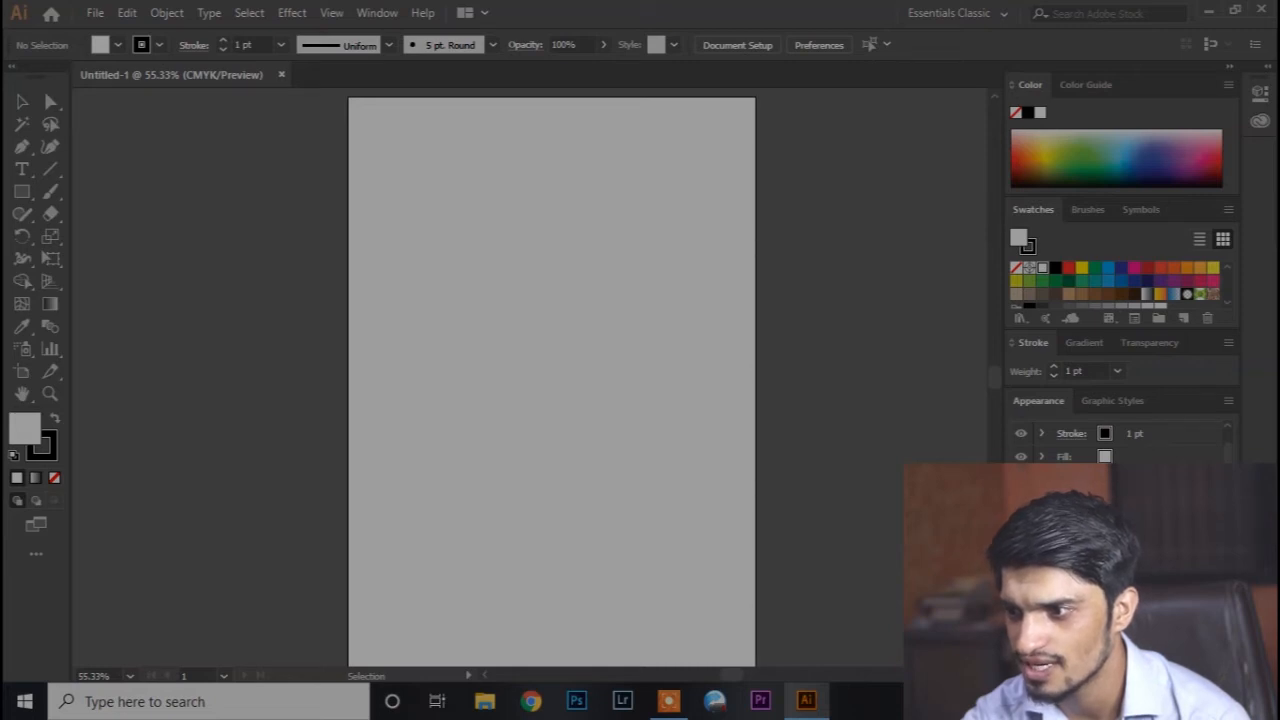
click(1085, 517)
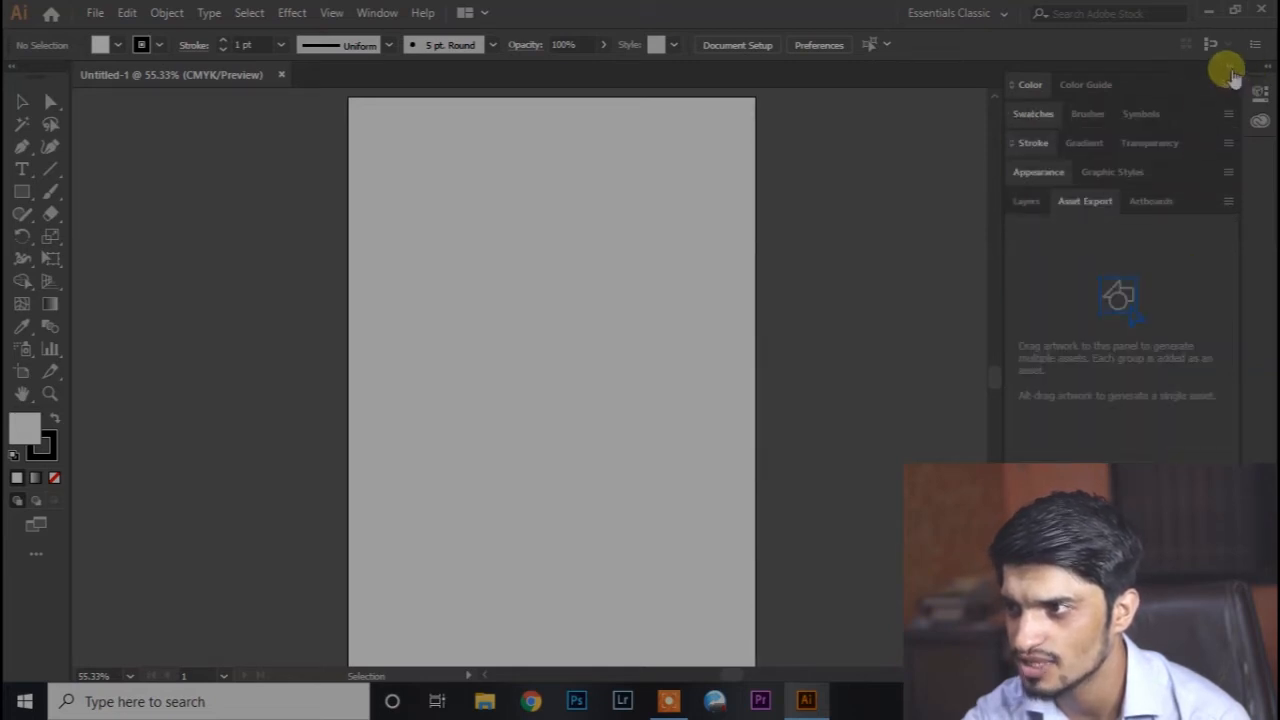
click(1240, 65)
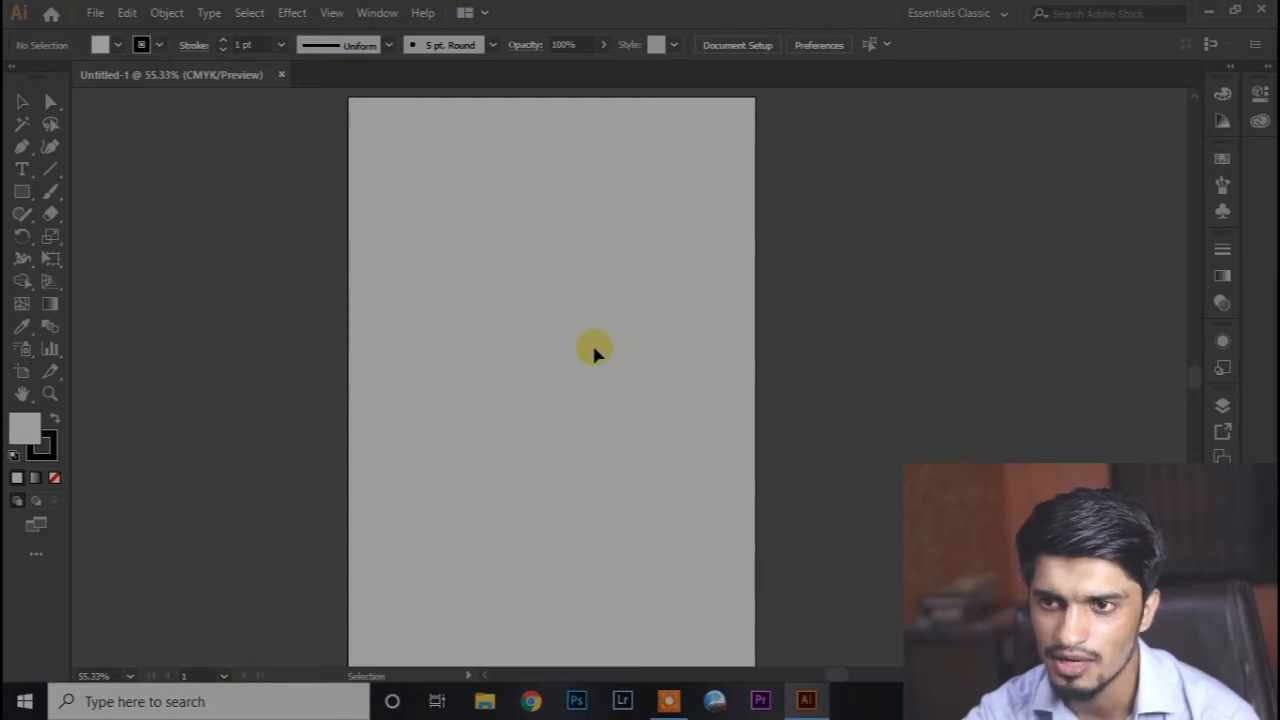
Create a second A4 document in inches with 4 artboards and close it again
click(95, 13)
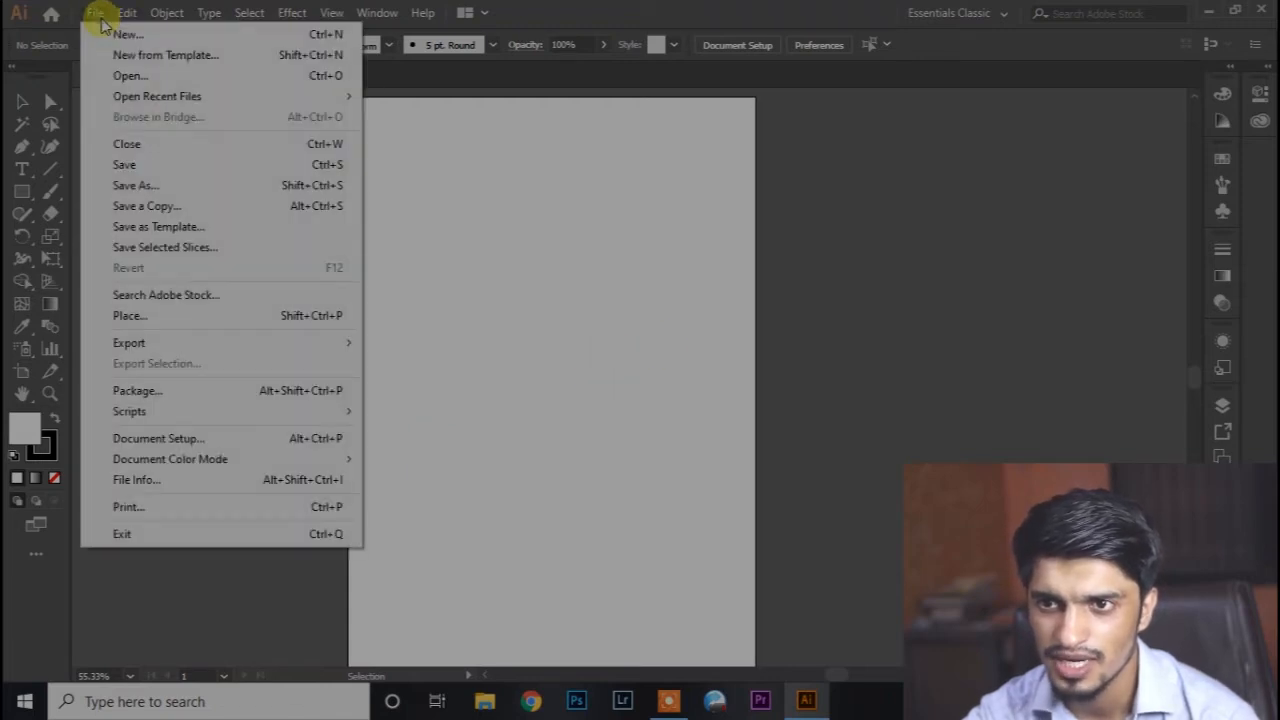
click(120, 34)
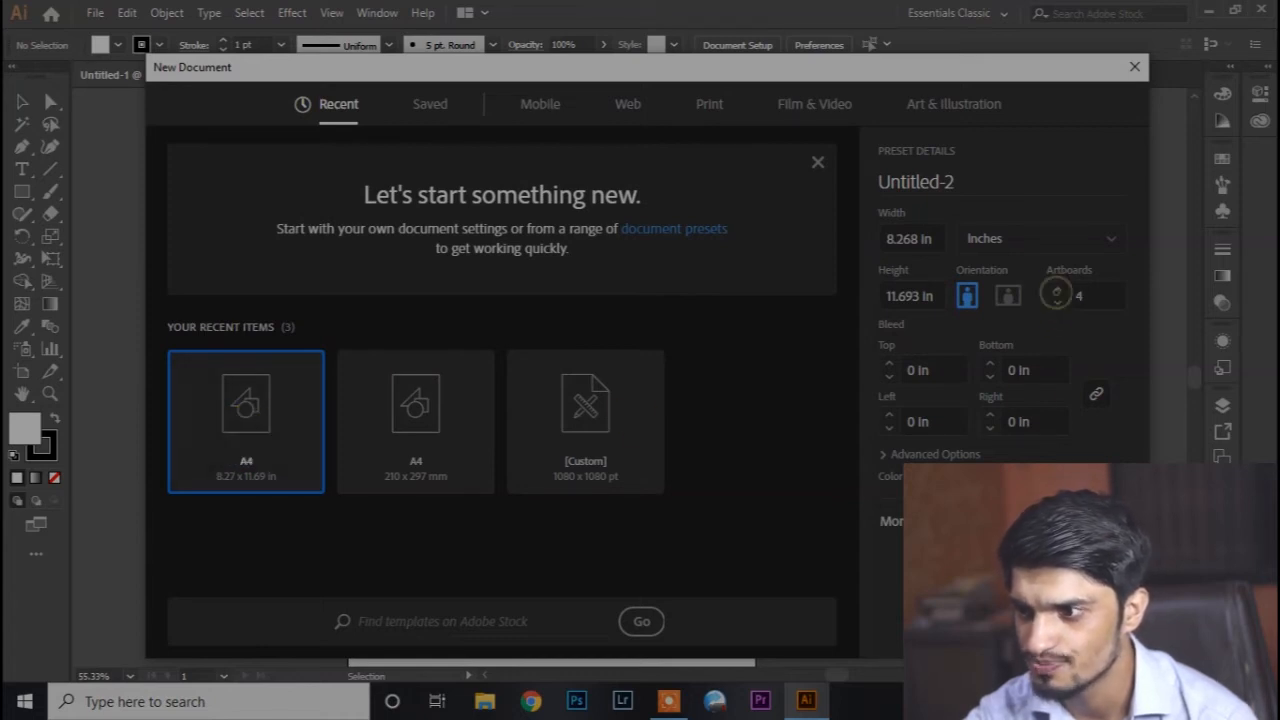
key(Return)
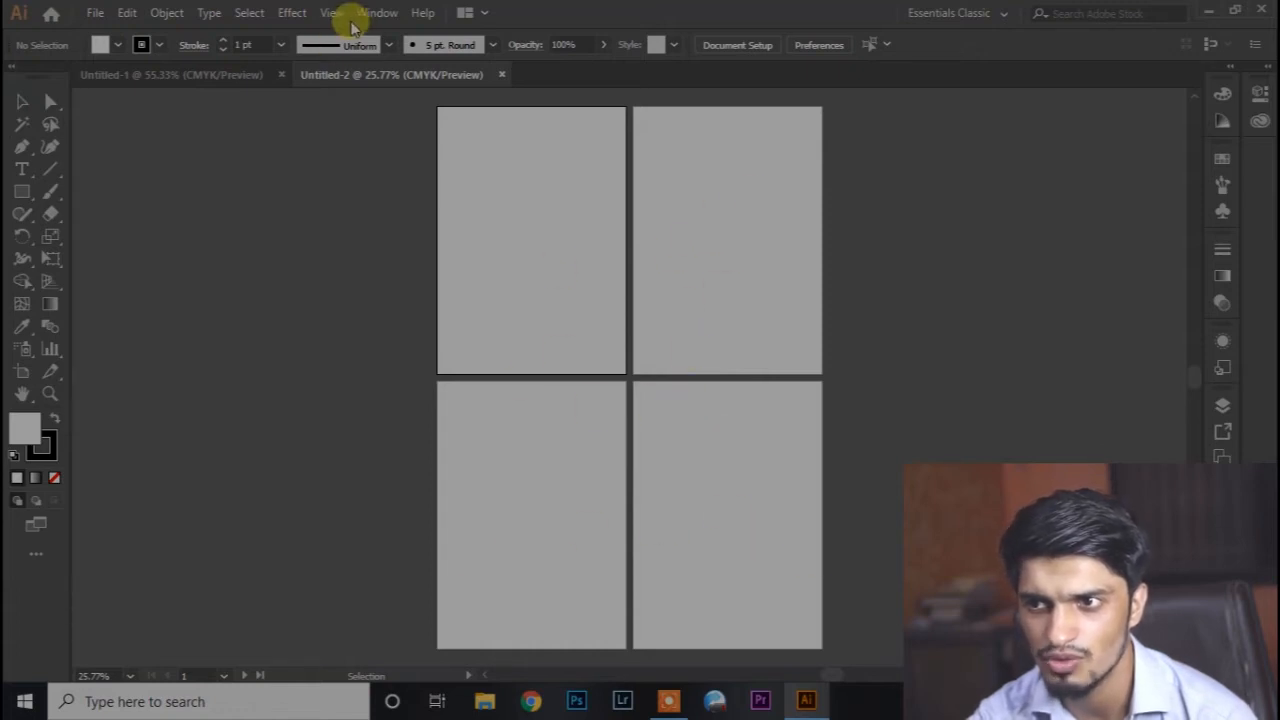
click(501, 76)
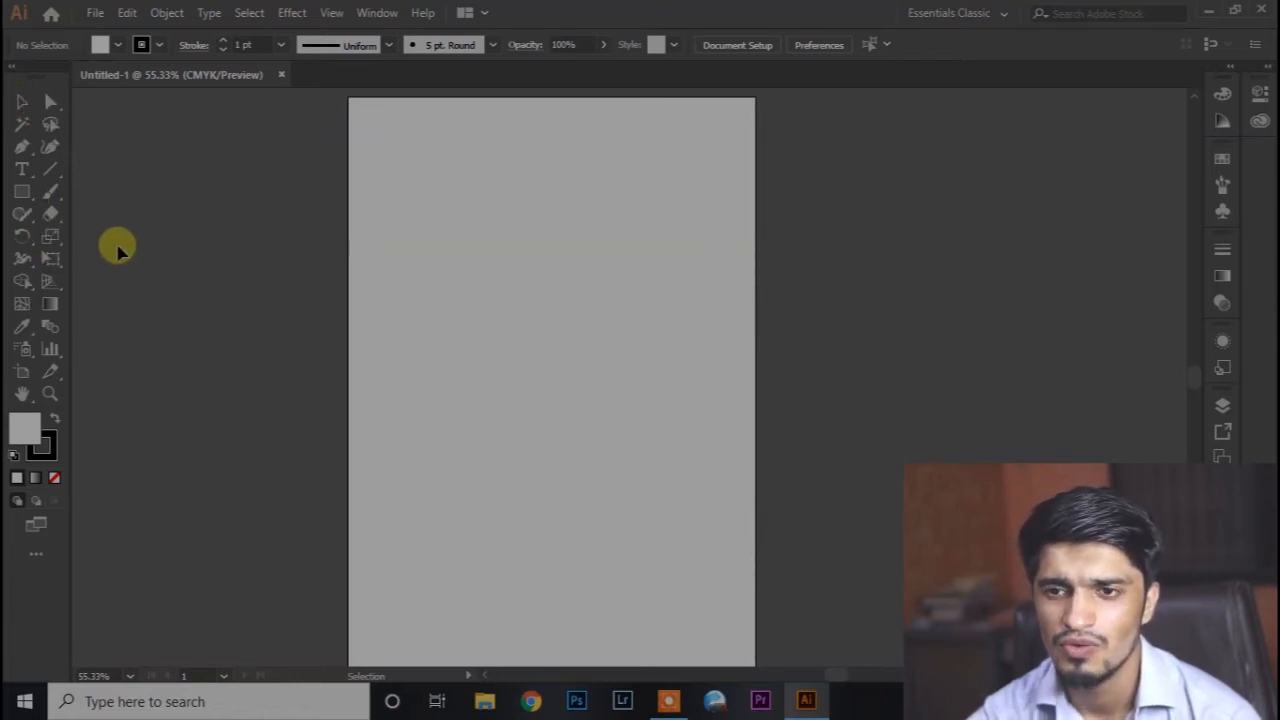
Draw a wide rectangle in the upper part of the artboard with the Rectangle tool and deselect it
click(22, 192)
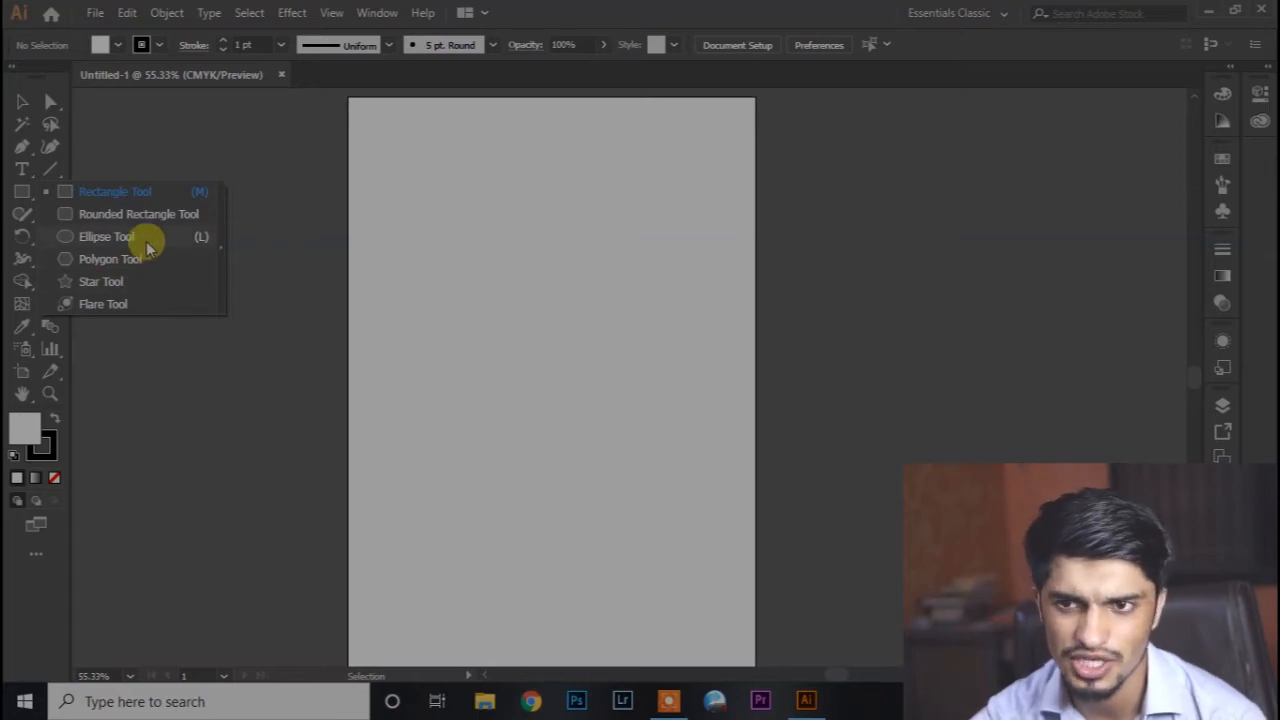
click(112, 195)
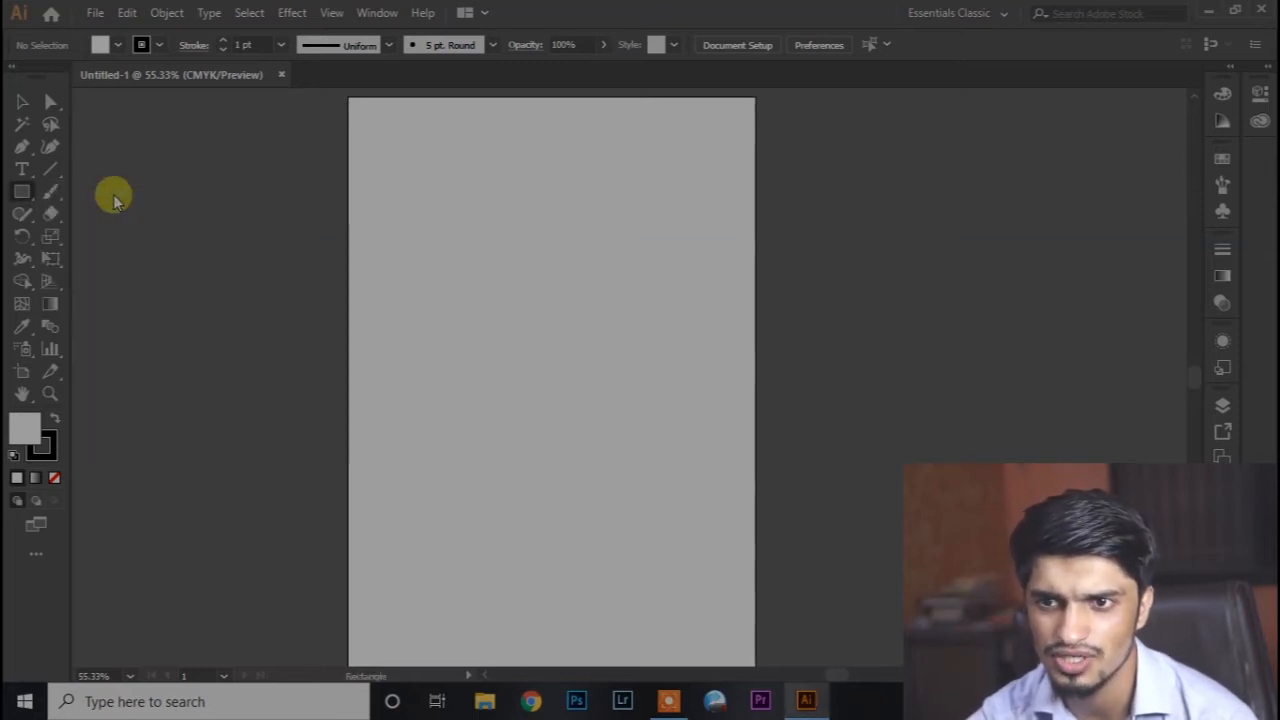
drag(427, 184, 660, 301)
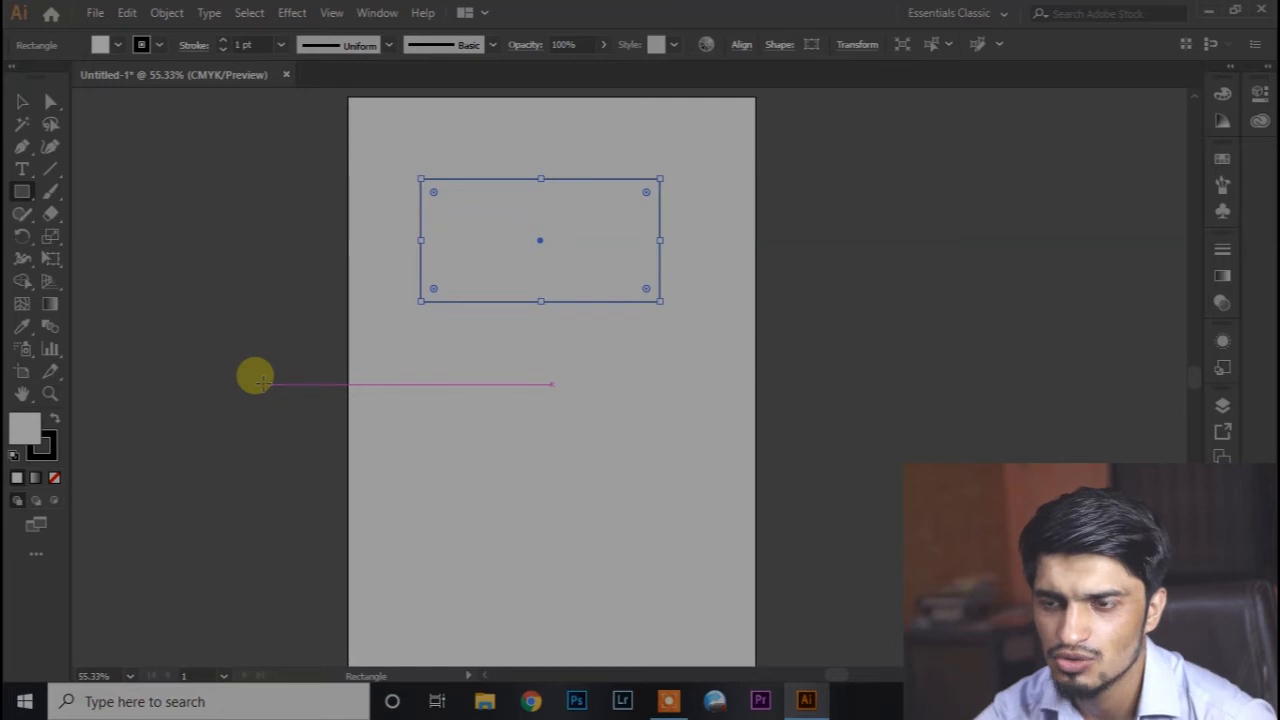
click(22, 102)
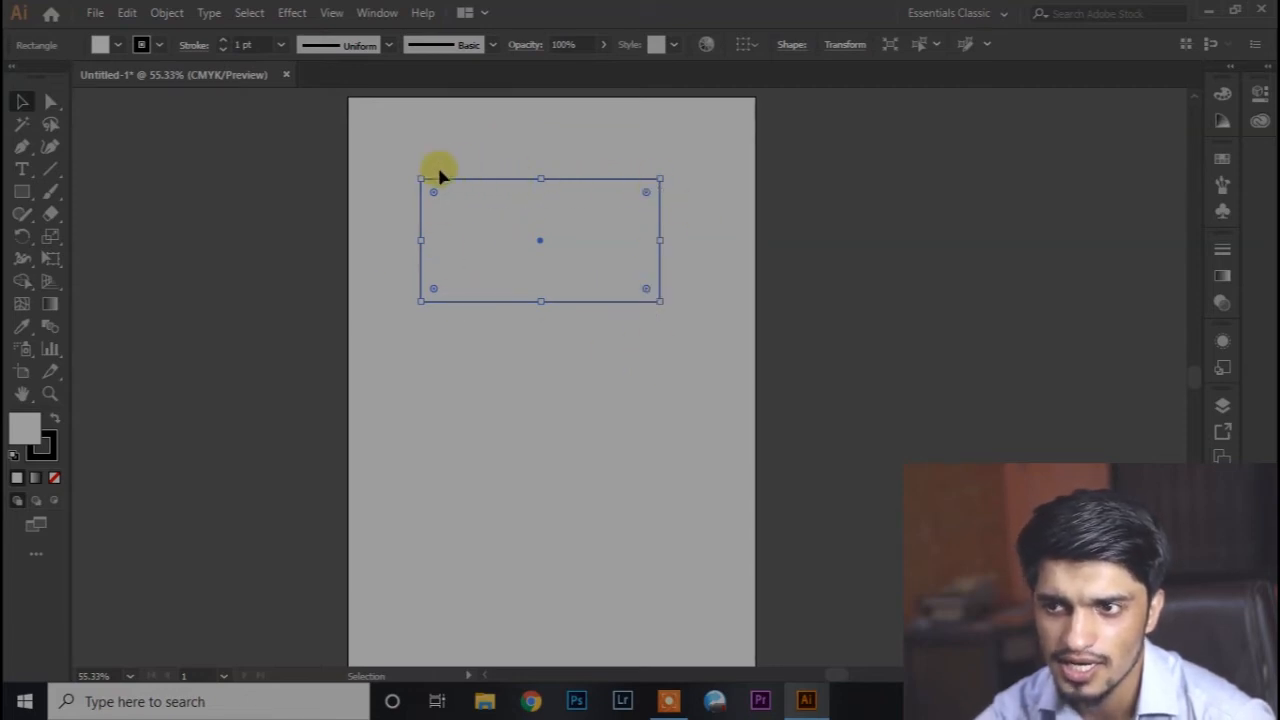
click(523, 503)
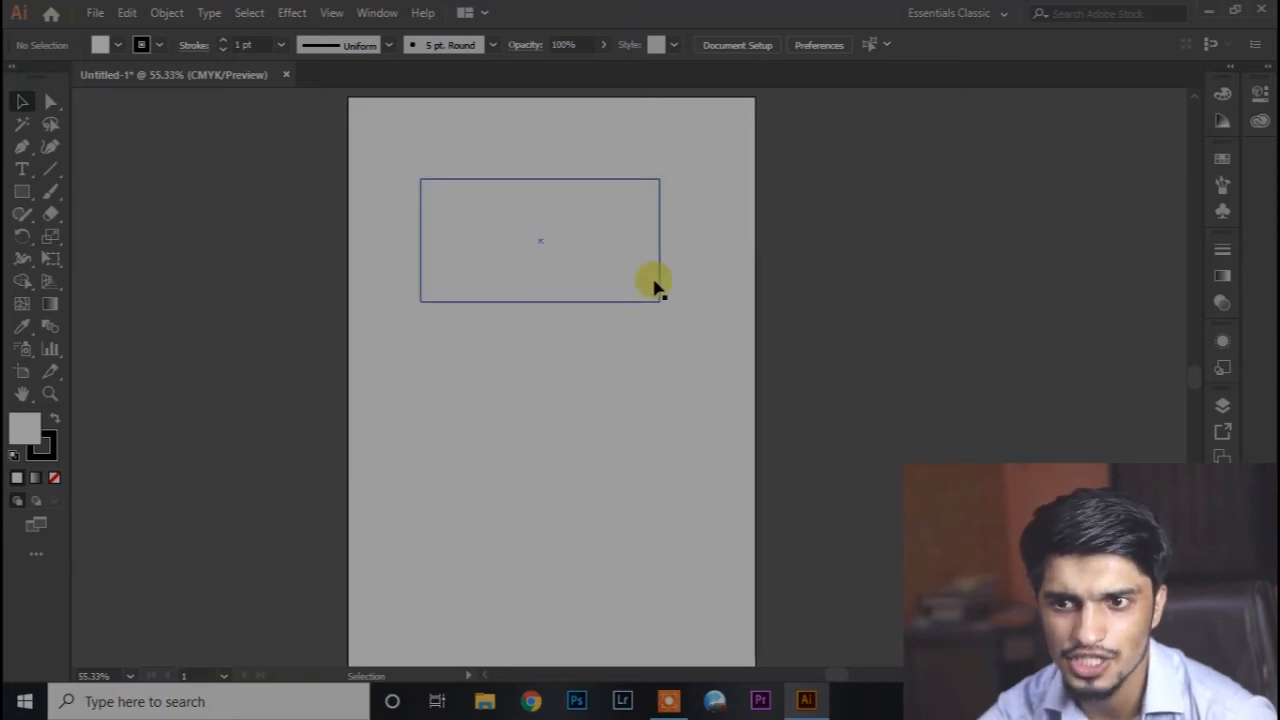
Swap the rectangle's fill and stroke colors to give it a black fill, keeping it selected
click(56, 422)
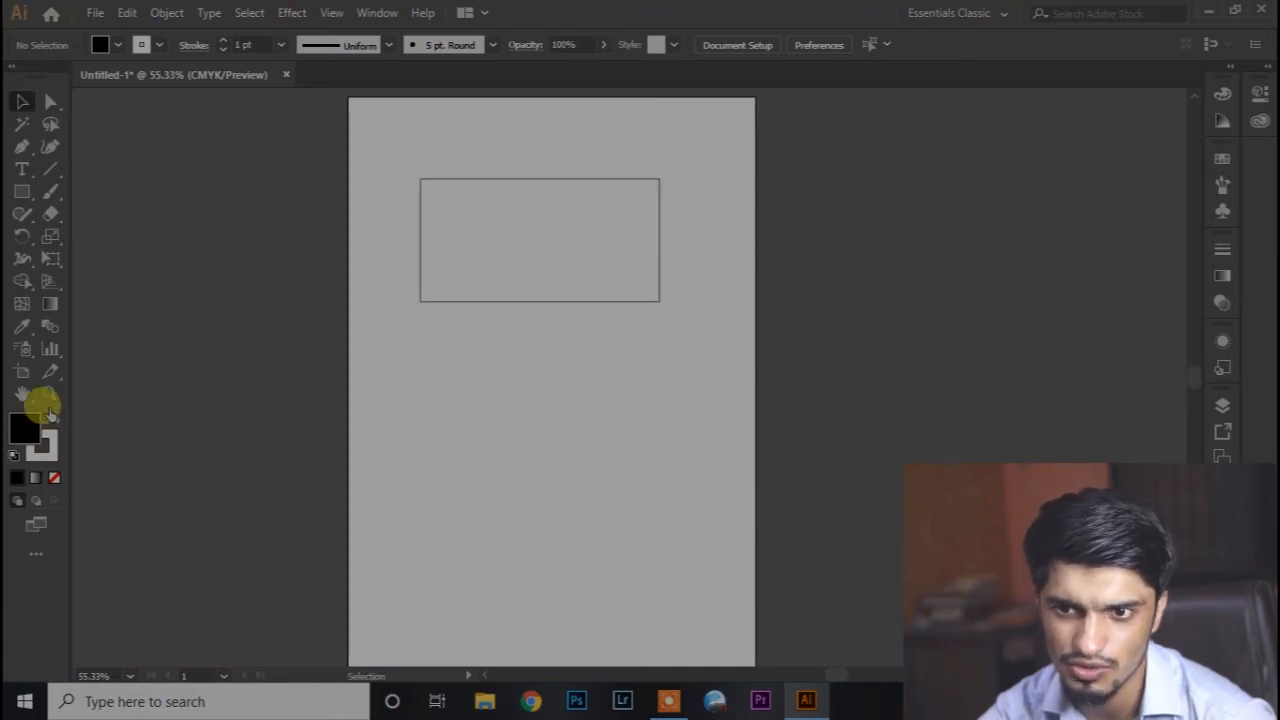
click(483, 179)
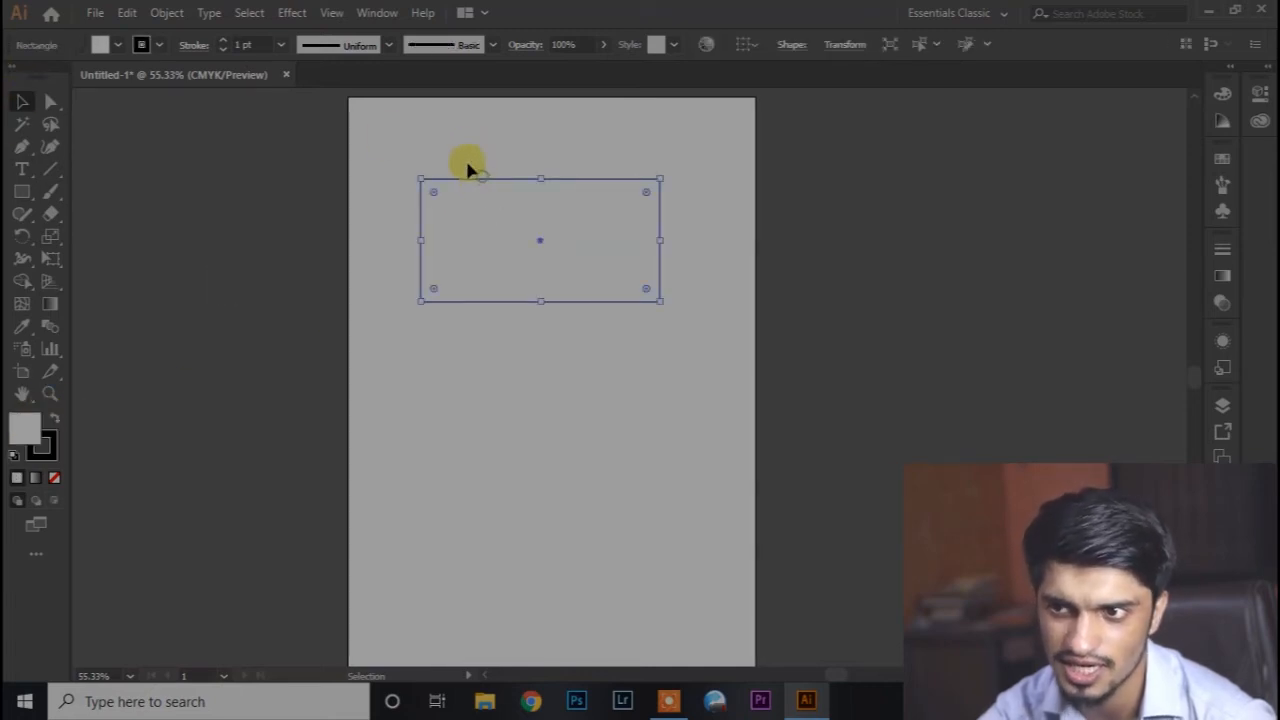
click(53, 417)
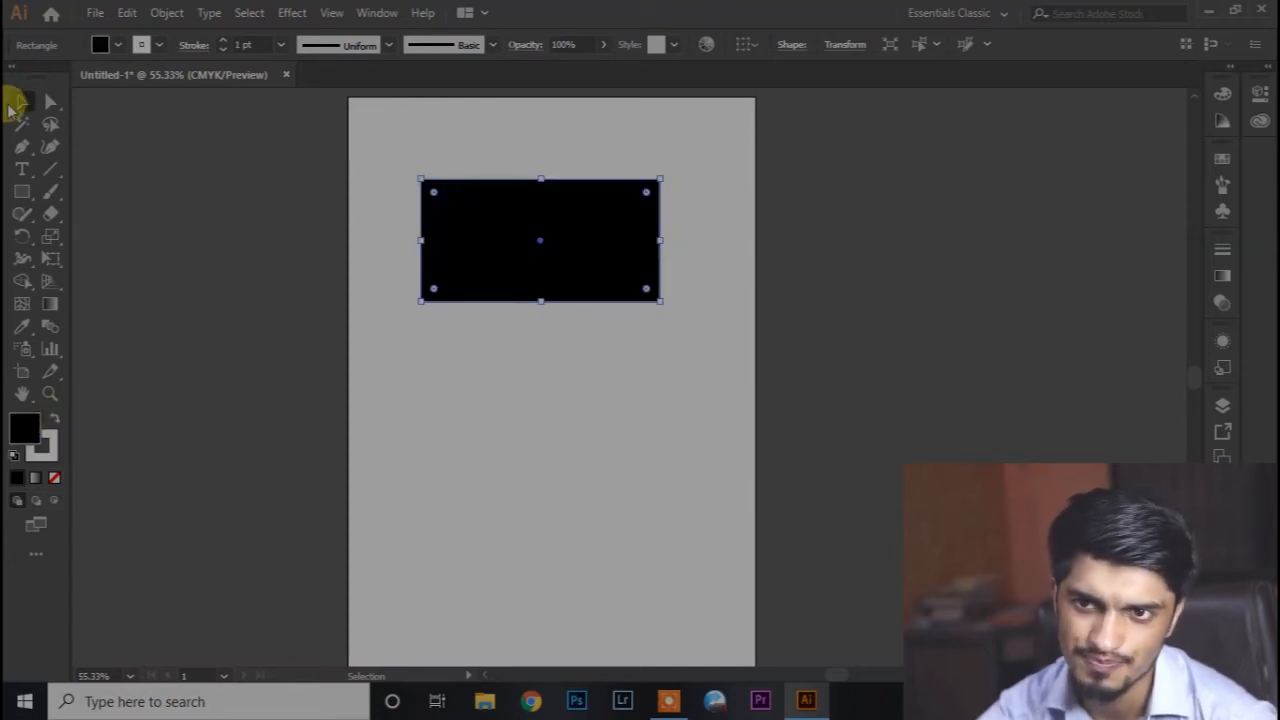
click(22, 101)
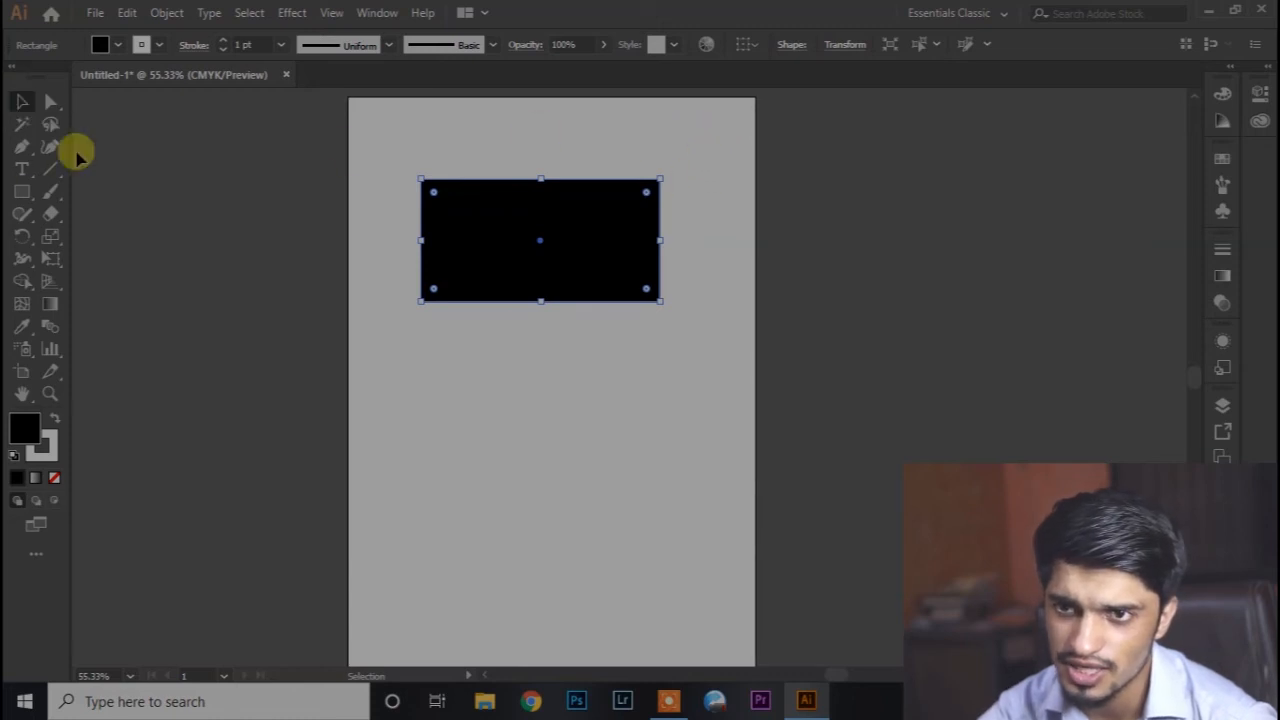
drag(713, 137, 510, 318)
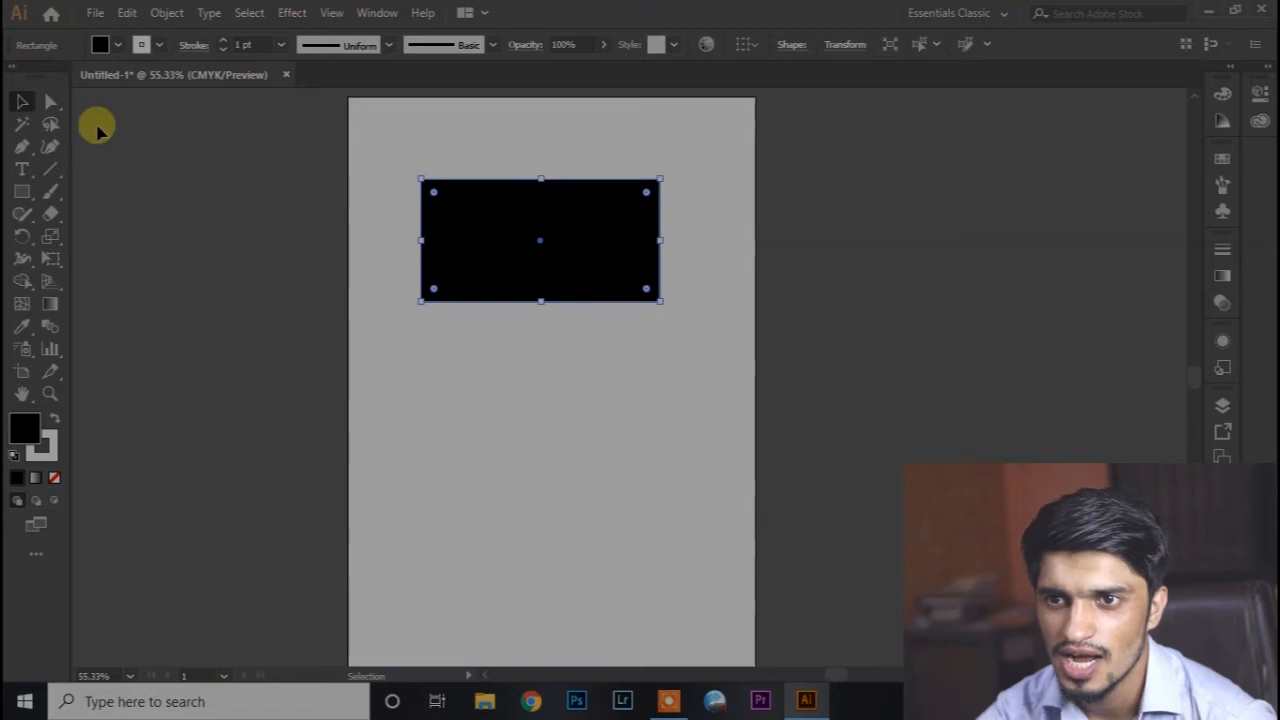
Select only the rectangle's upper-right anchor point with the Direct Selection tool
click(52, 101)
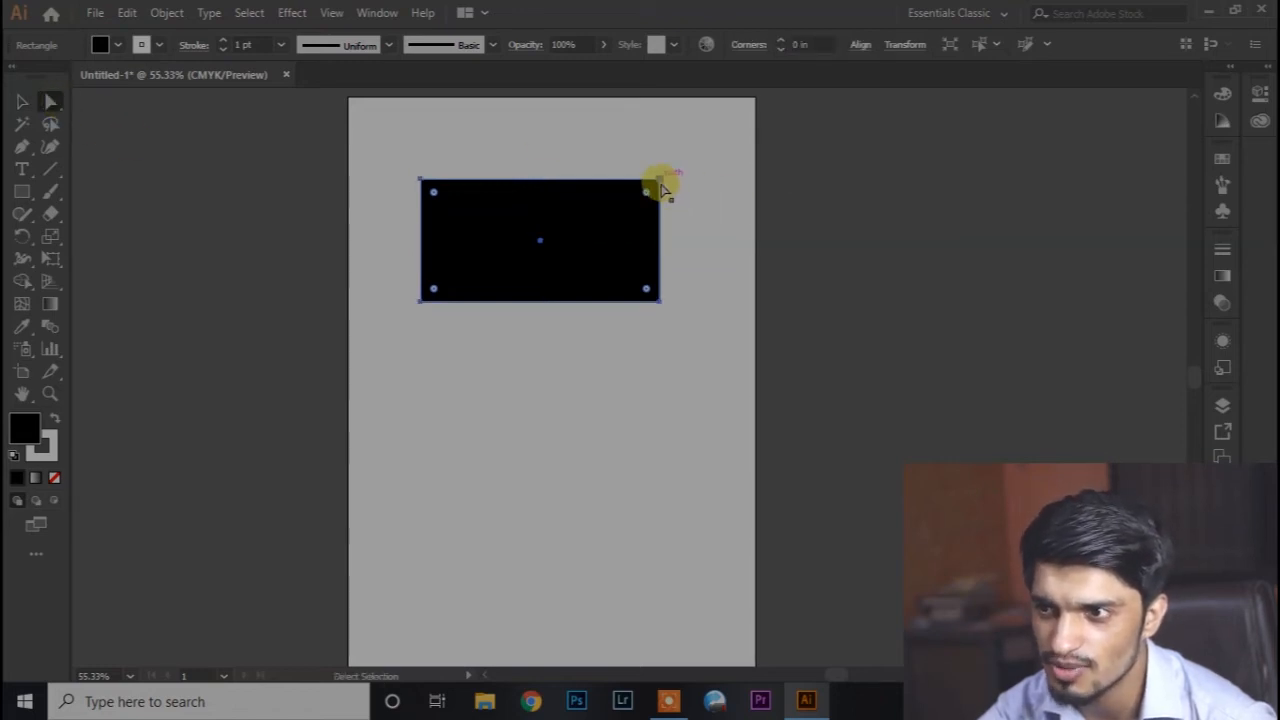
drag(677, 166, 612, 205)
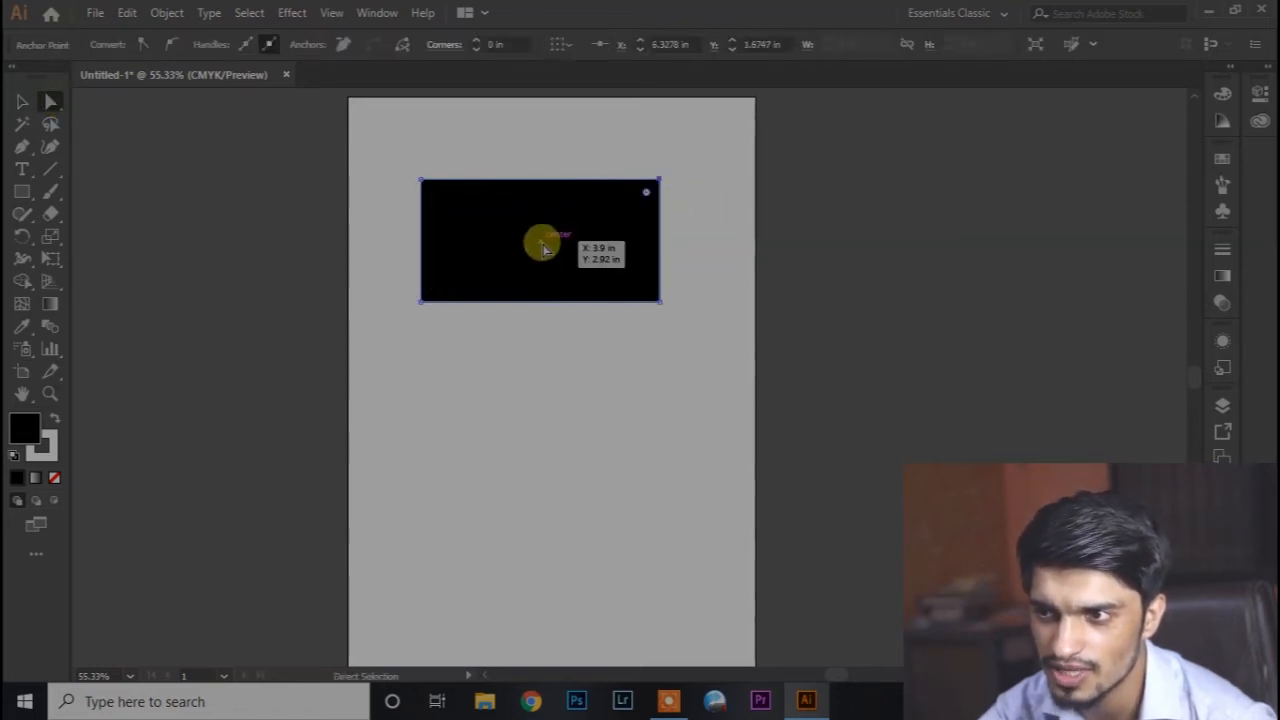
click(718, 177)
click(659, 180)
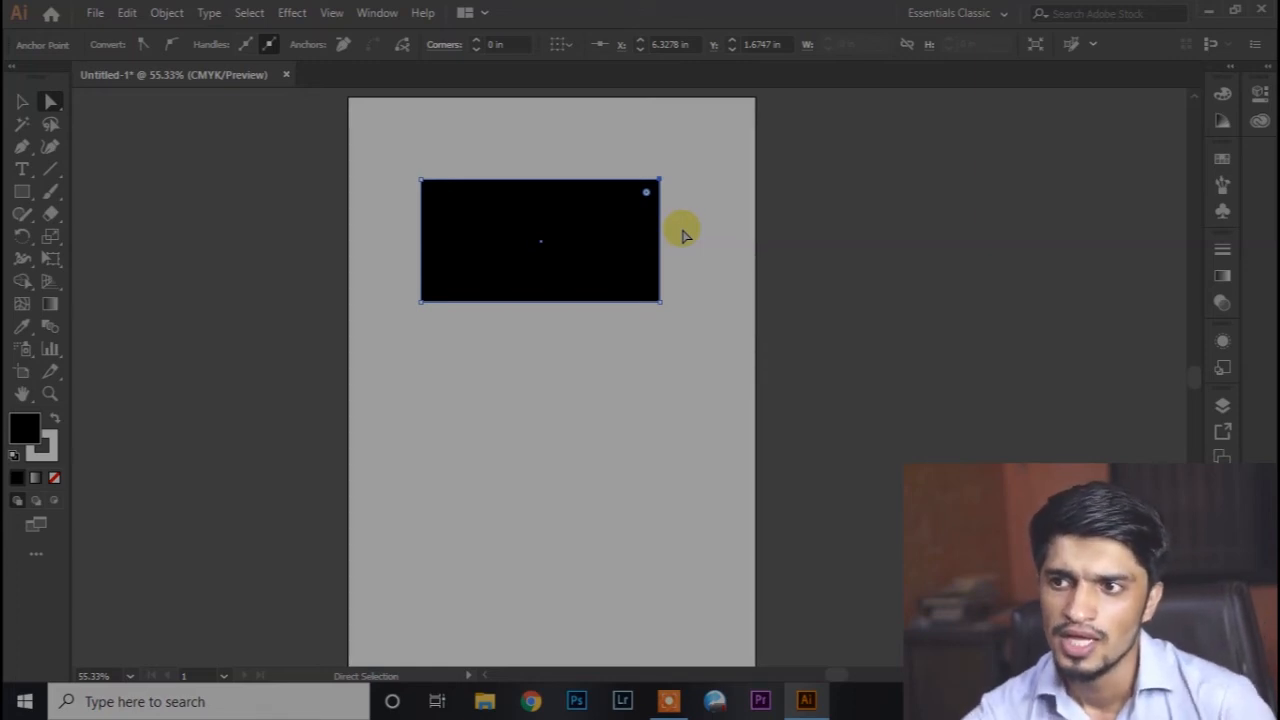
Try pulling the rectangle's upper-right anchor point outward and its lower-left anchor point downward, and undo both moves
click(699, 177)
drag(684, 166, 728, 180)
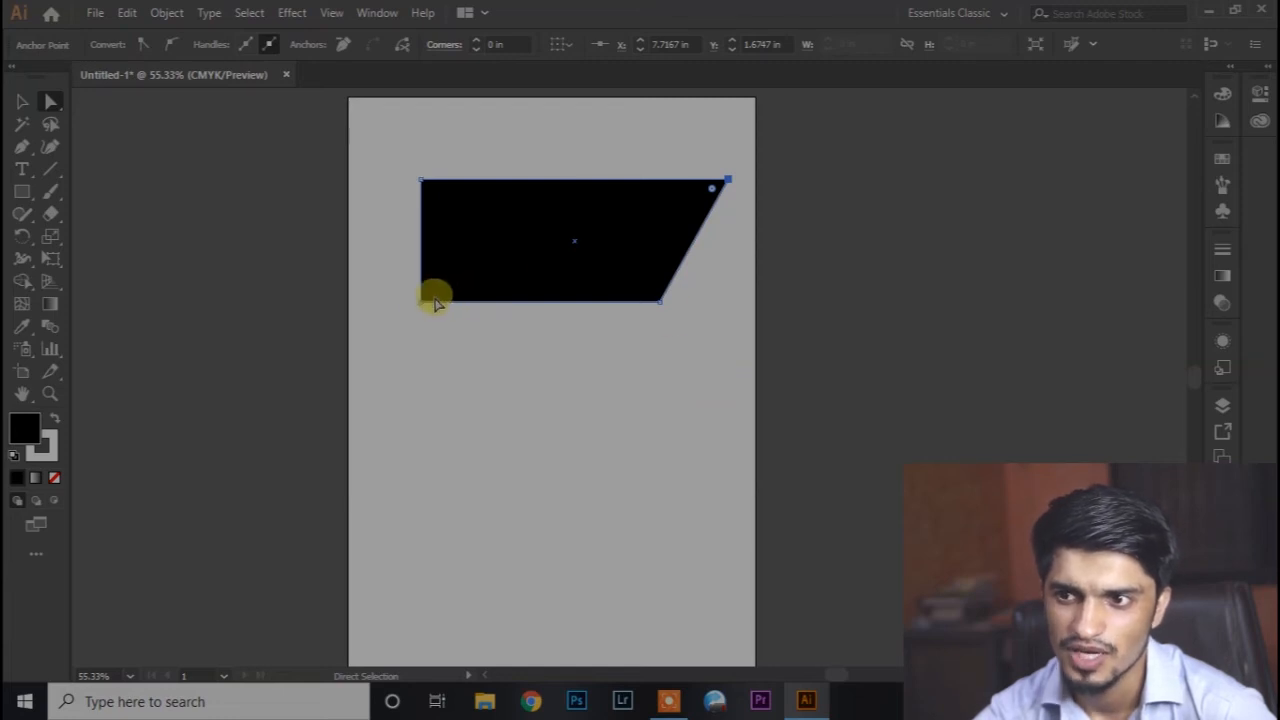
drag(422, 303, 421, 355)
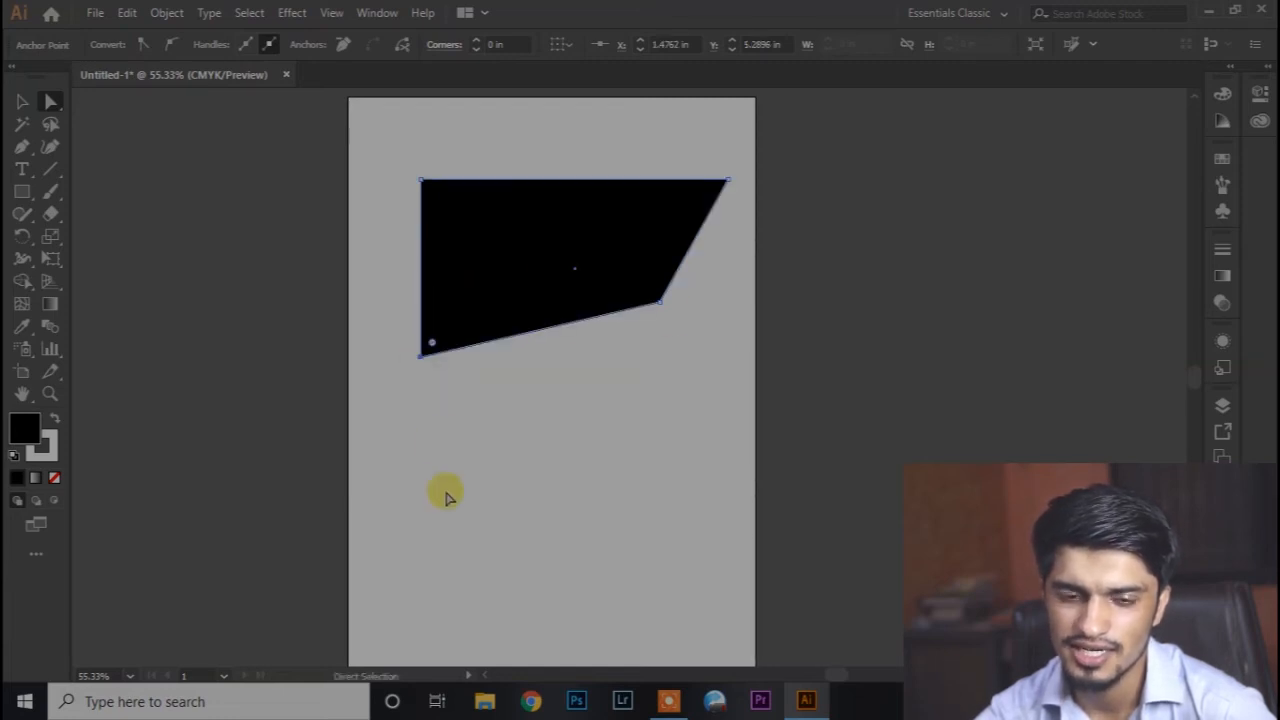
key(ctrl+z)
key(ctrl+z)
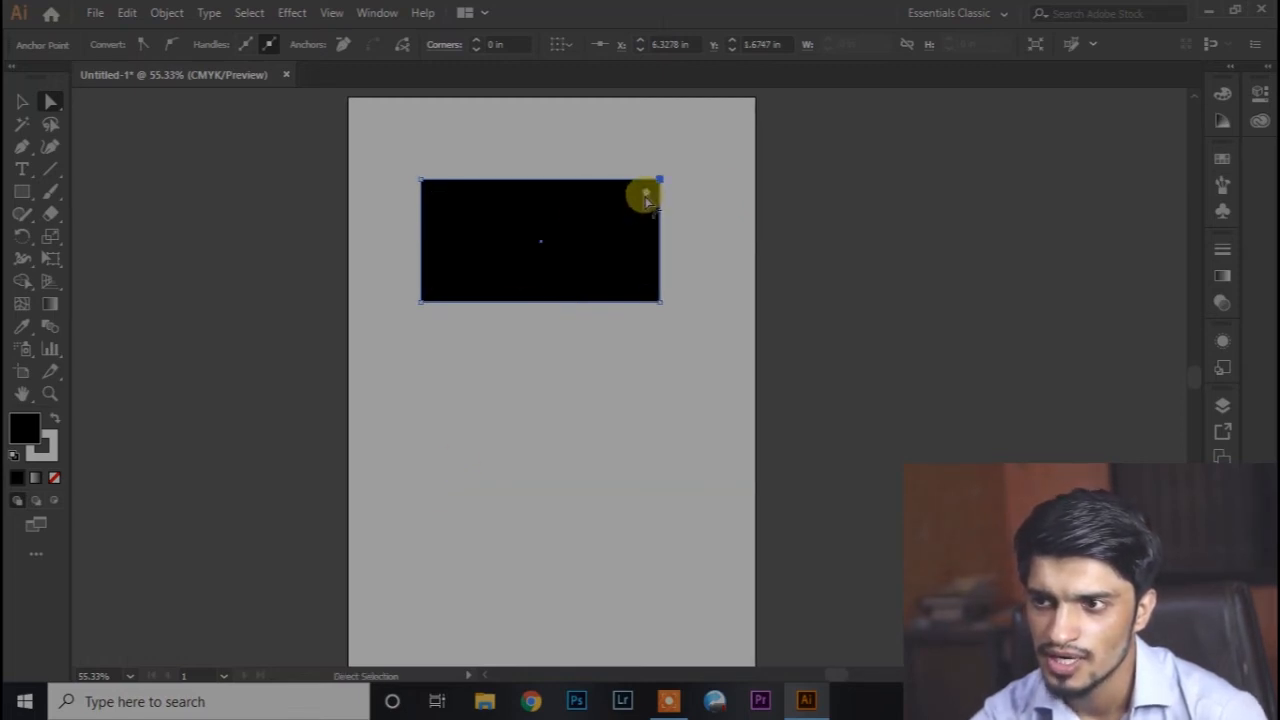
Try rounding the rectangle's upper-right corner and widening the rectangle to about 5.25 in with the Selection tool, undoing each change
drag(646, 196, 594, 294)
key(ctrl+z)
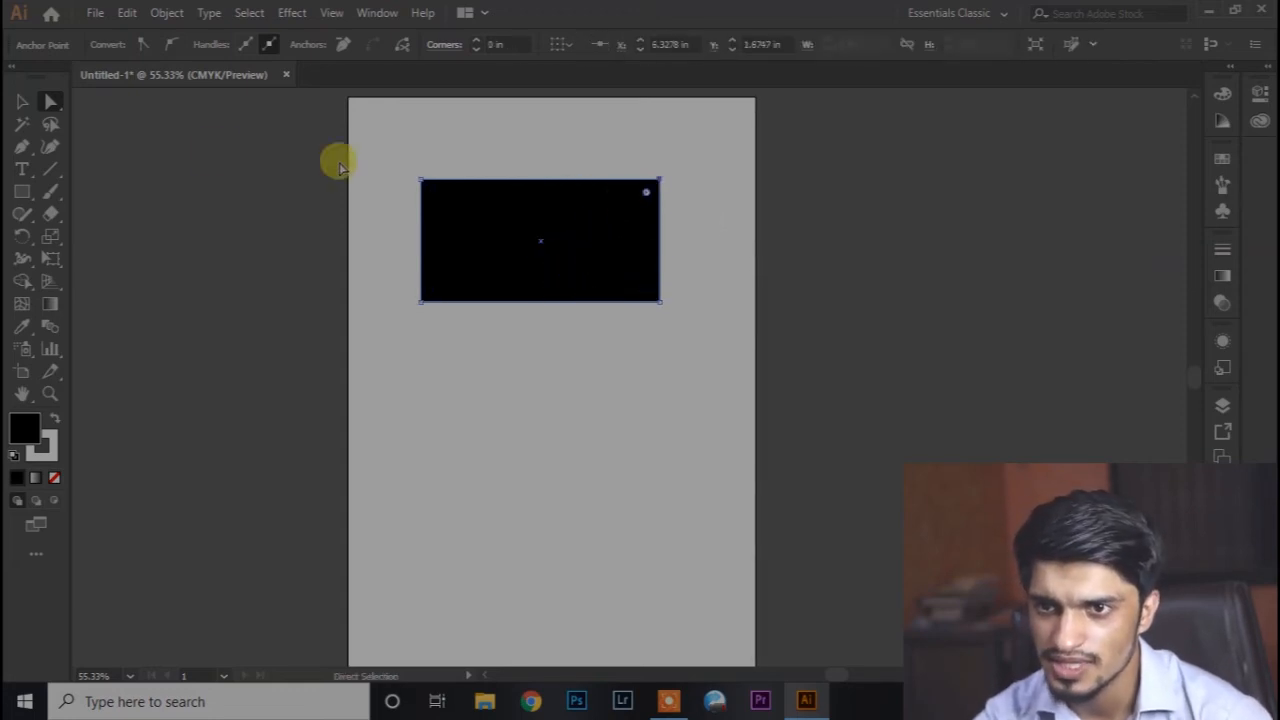
click(24, 102)
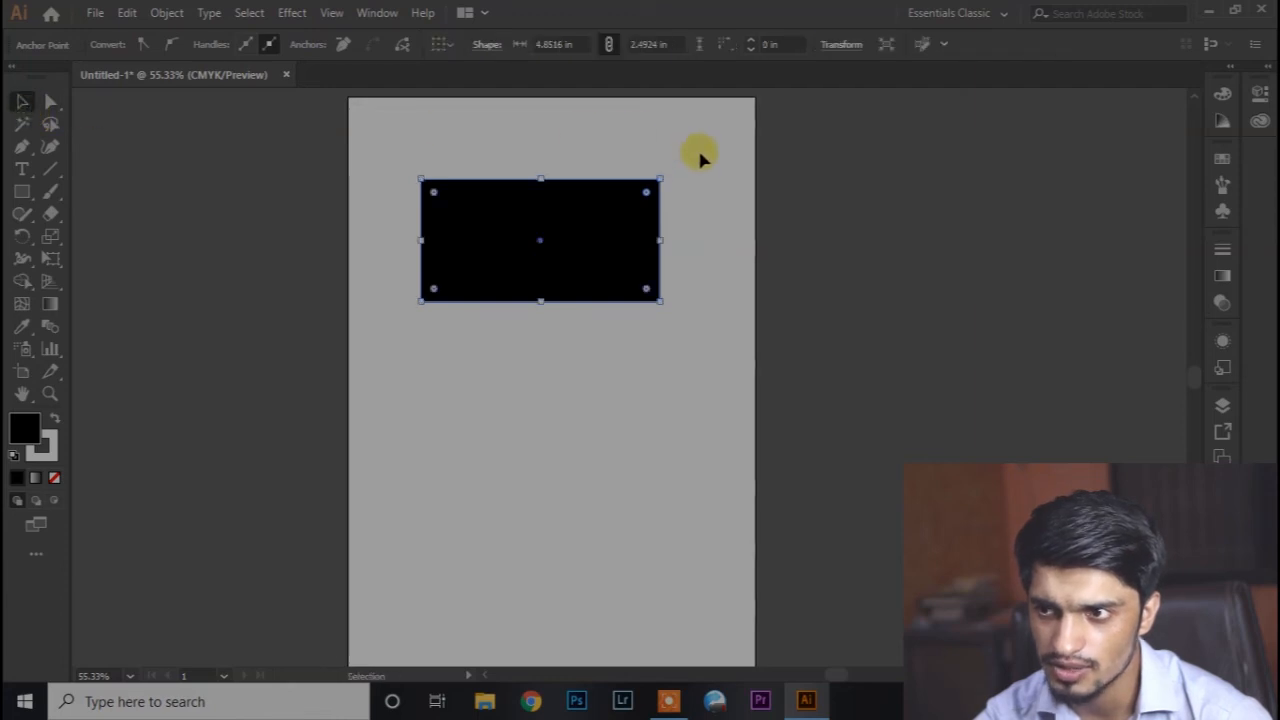
drag(420, 180, 400, 180)
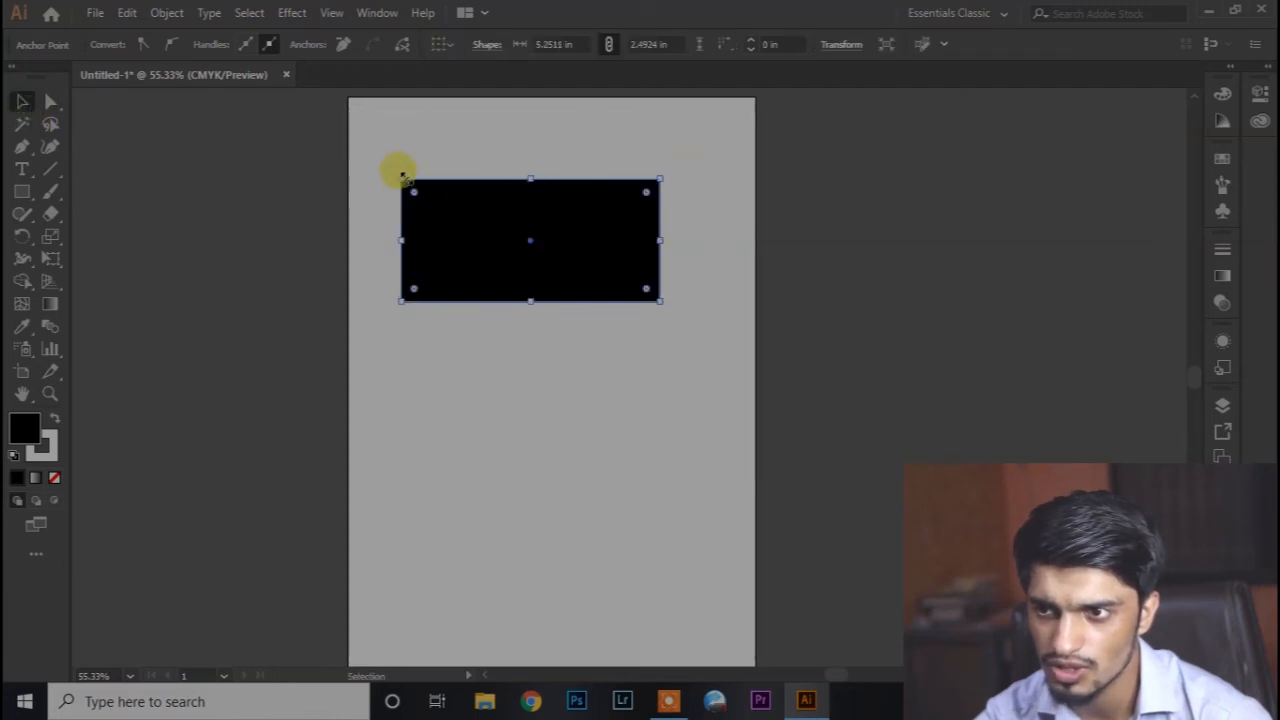
key(ctrl+z)
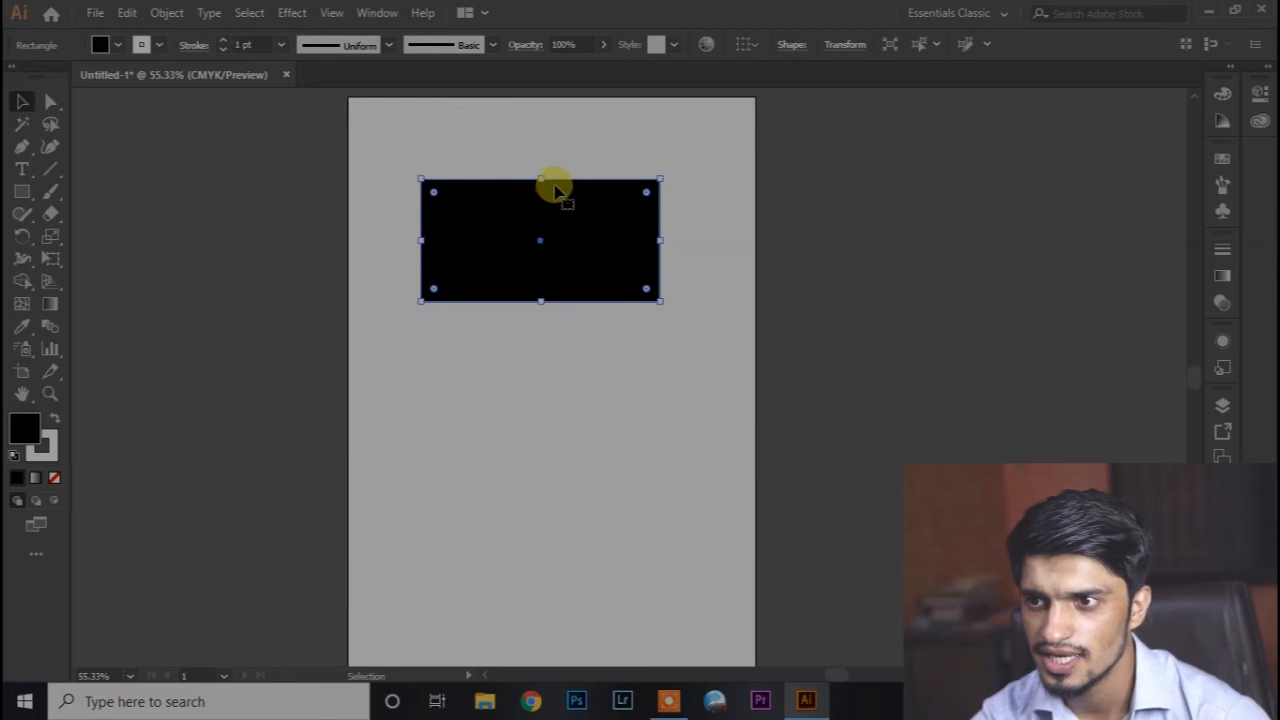
Make the rectangle taller by extending its lower edge, and reposition it slightly up and to the left on the artboard
drag(543, 185, 543, 159)
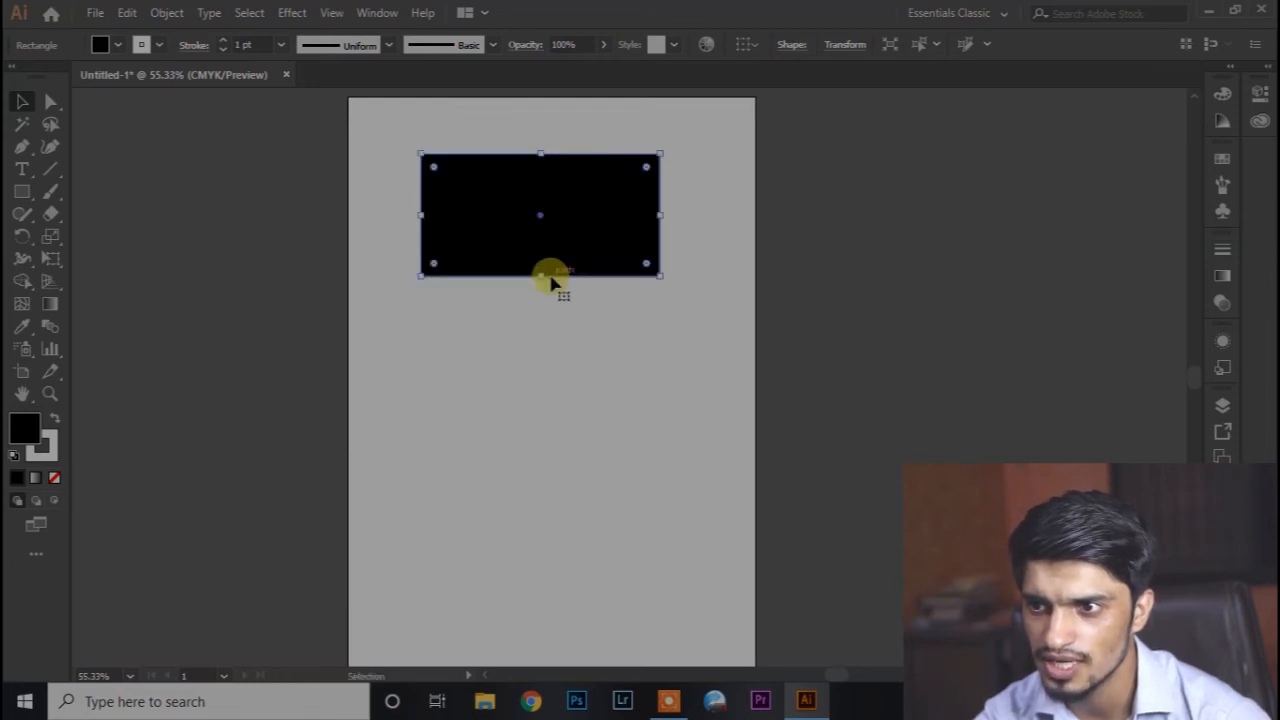
drag(540, 277, 540, 314)
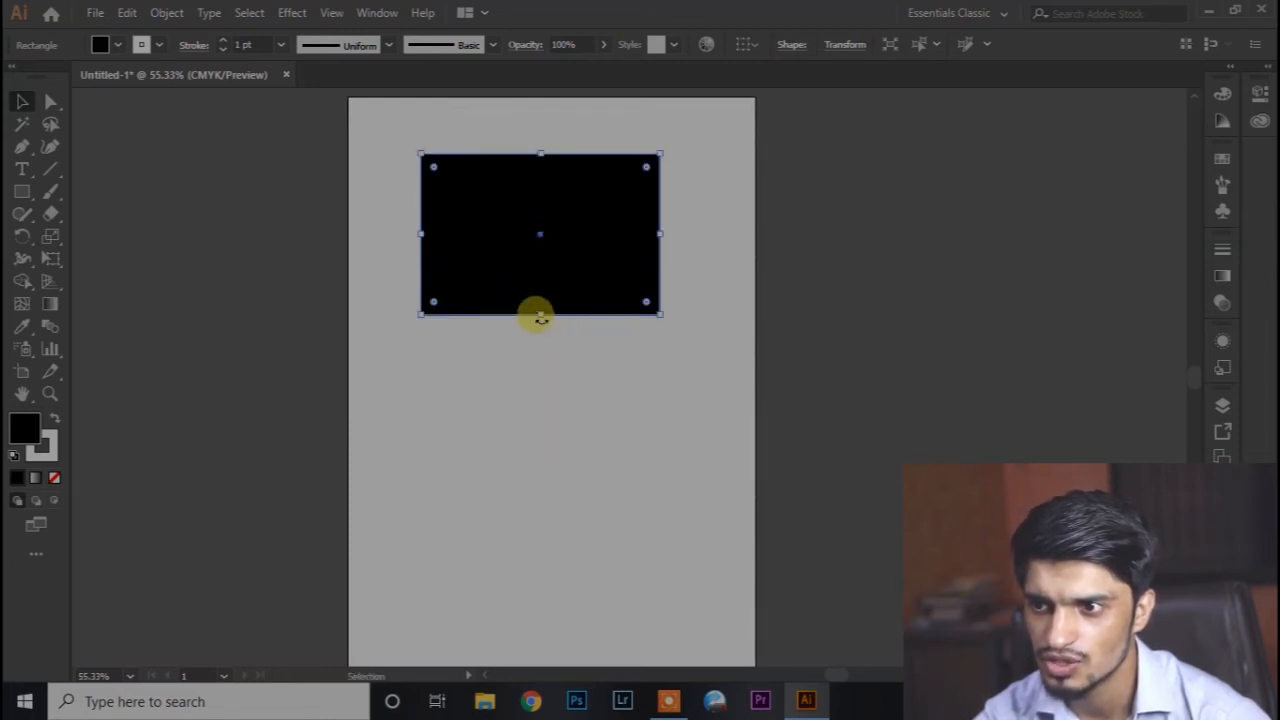
mouse_move(573, 242)
mouse_down()
mouse_move(534, 346)
mouse_move(646, 230)
mouse_move(614, 303)
mouse_move(577, 280)
mouse_move(591, 280)
mouse_move(583, 236)
mouse_move(588, 272)
mouse_move(600, 208)
mouse_move(555, 230)
mouse_move(588, 248)
mouse_move(560, 220)
mouse_move(560, 252)
mouse_up()
Try rounding all four rectangle corners to a radius of 1.64 in with the Direct Selection tool, and undo it
click(51, 100)
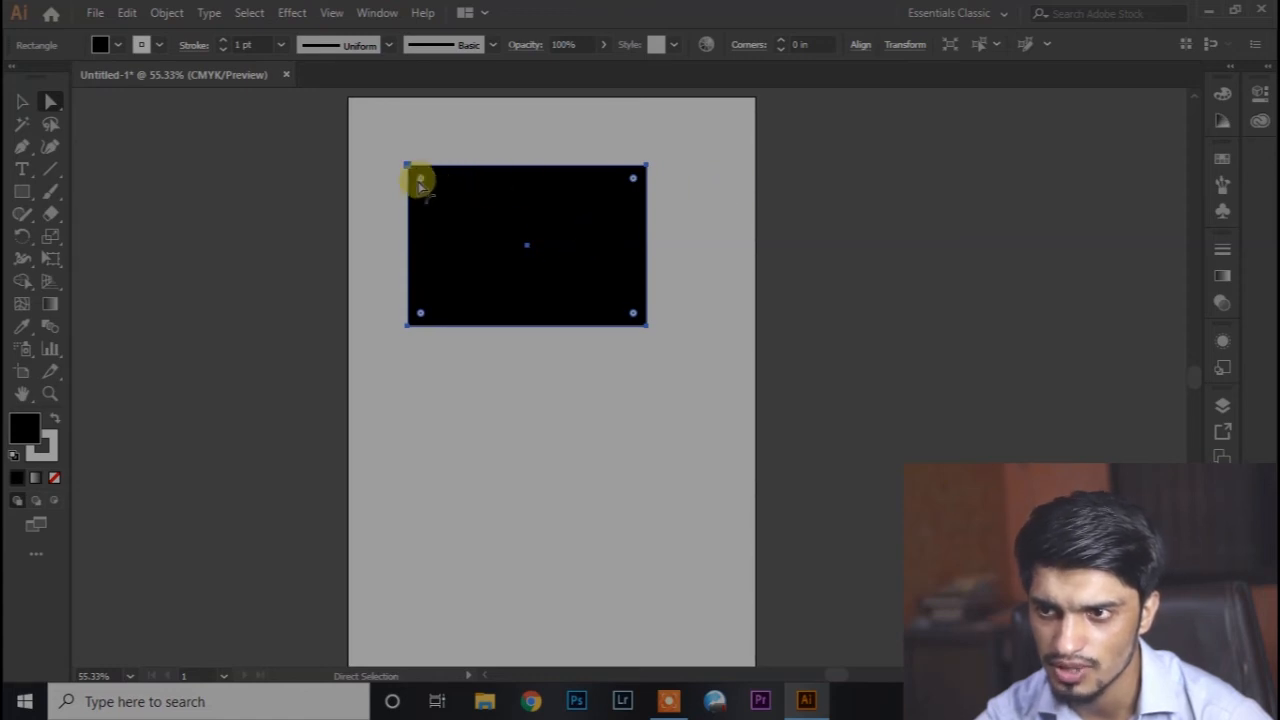
drag(424, 187, 520, 228)
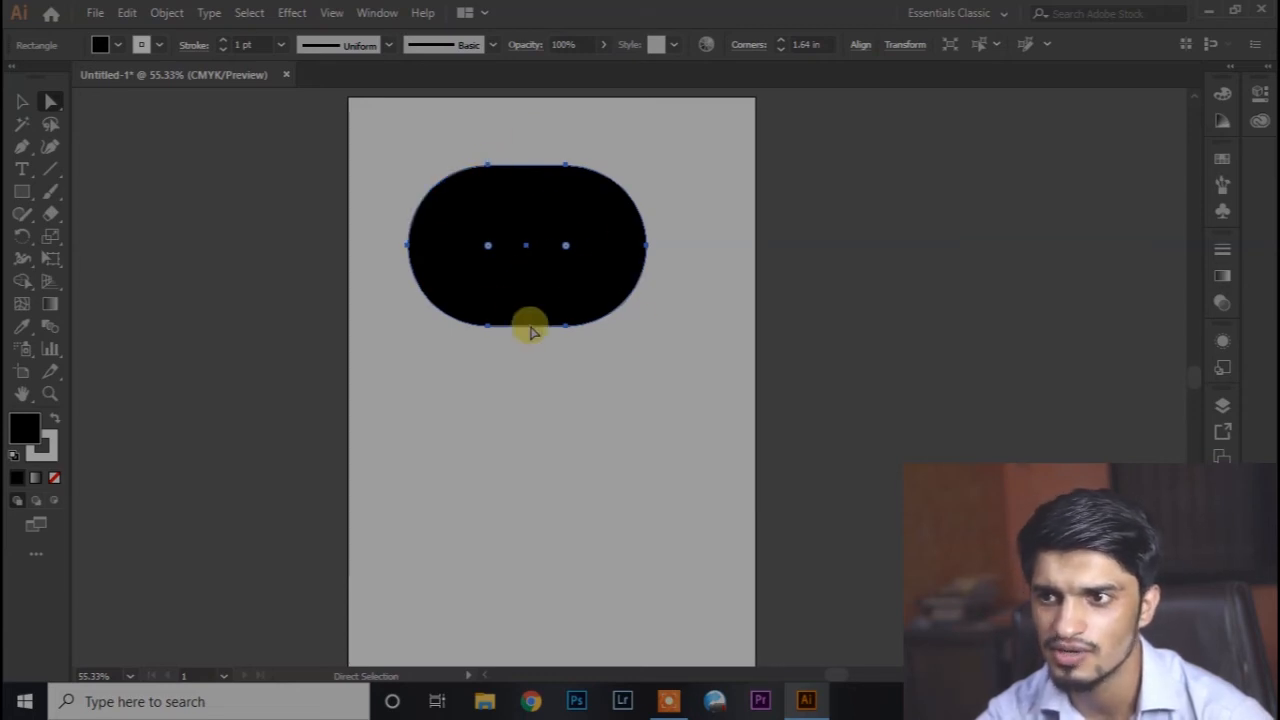
key(ctrl+z)
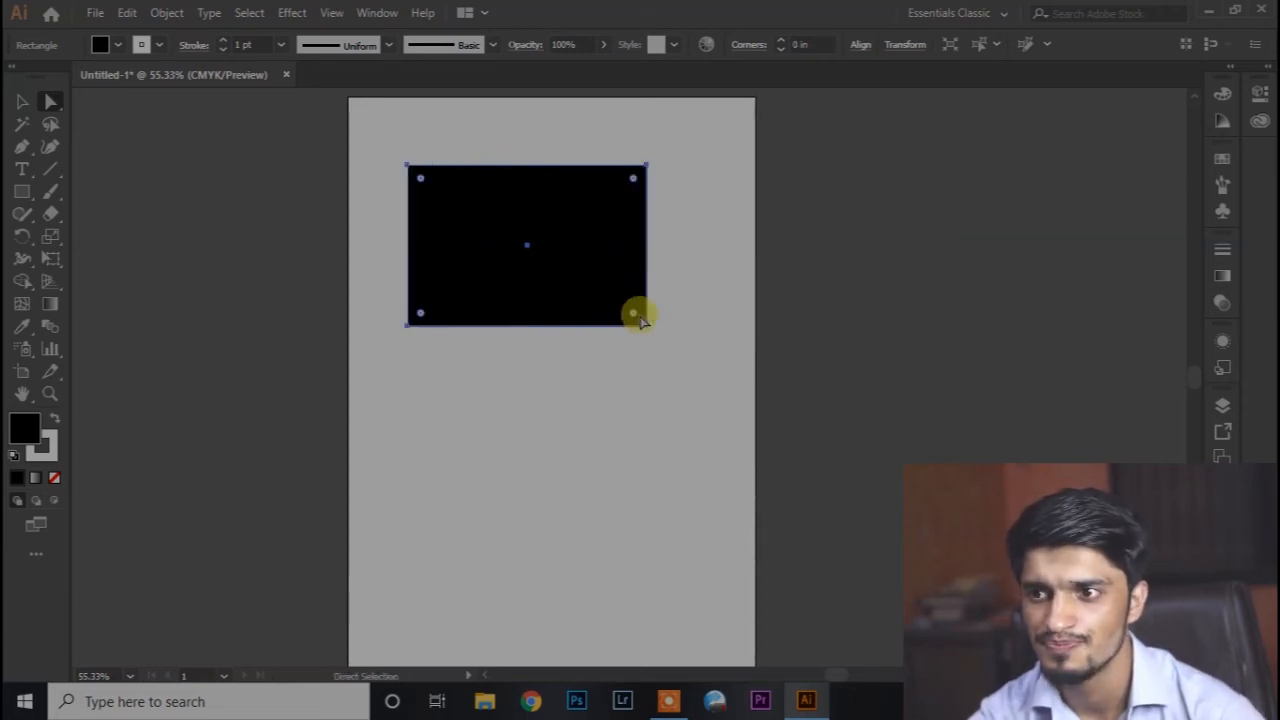
Draw a large circle below the rectangle with the Ellipse tool and swap its colors to a white fill and black stroke
drag(22, 191, 100, 234)
drag(441, 383, 625, 520)
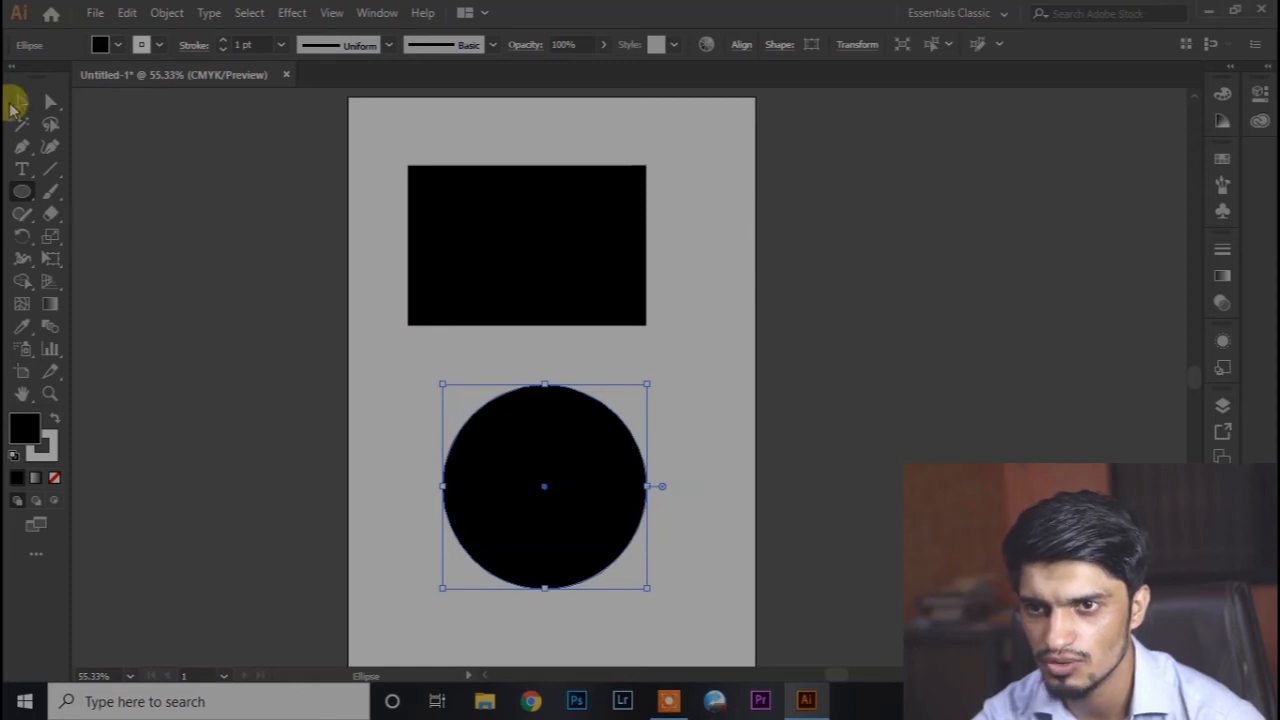
click(53, 422)
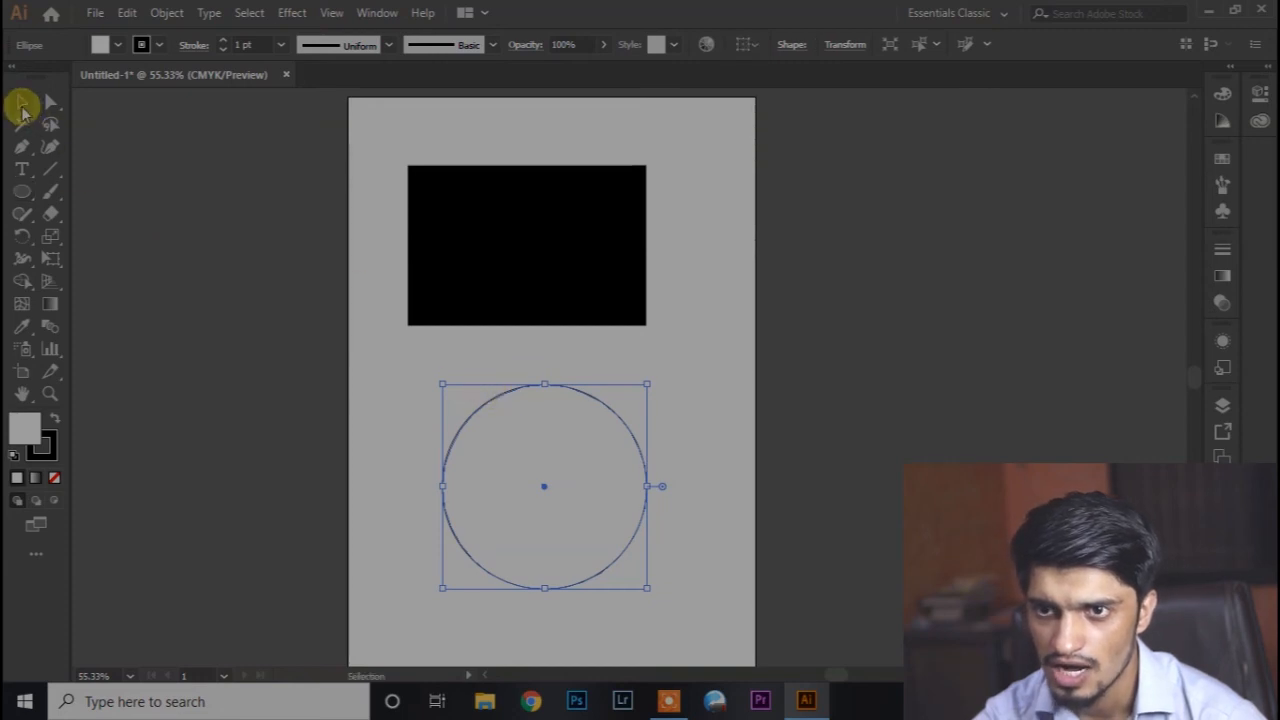
Reshape the circle by moving its top, bottom and right anchor points inward with the Direct Selection tool
click(50, 101)
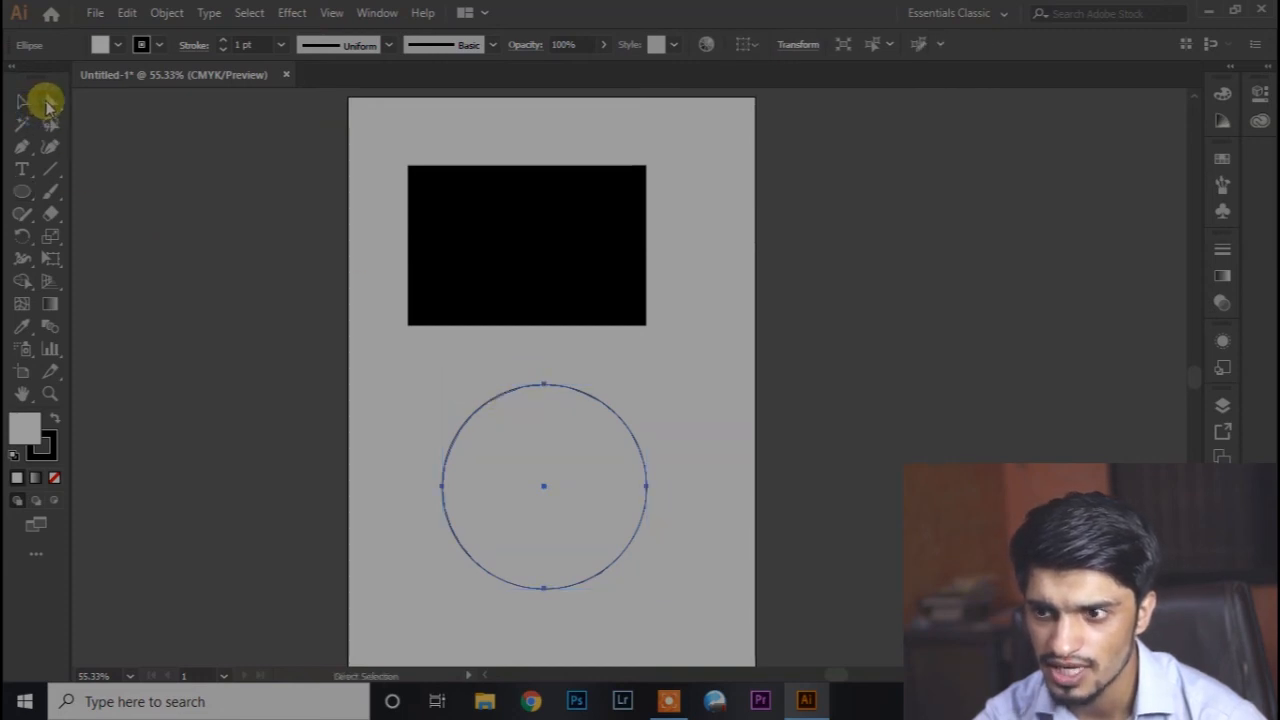
click(544, 385)
drag(544, 385, 551, 478)
drag(545, 592, 544, 548)
drag(650, 492, 606, 496)
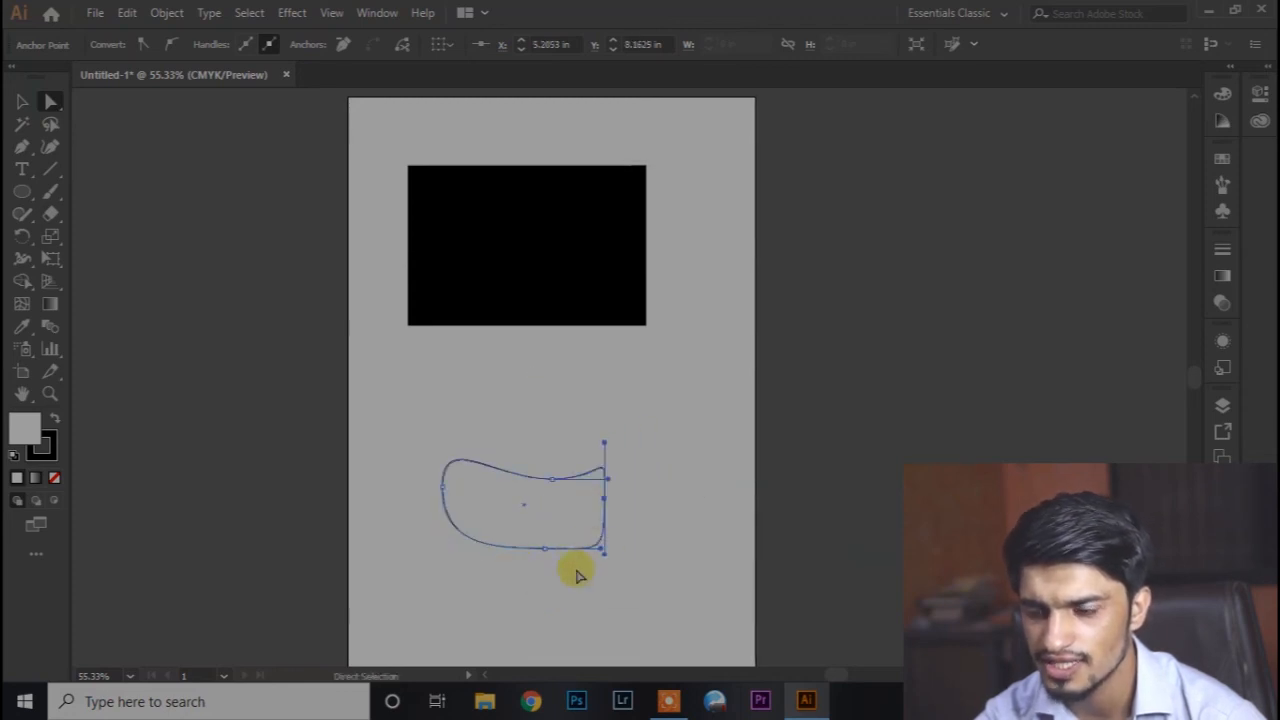
Try deleting the left anchor point of the reshaped circle twice, undoing the deletion each time
click(446, 496)
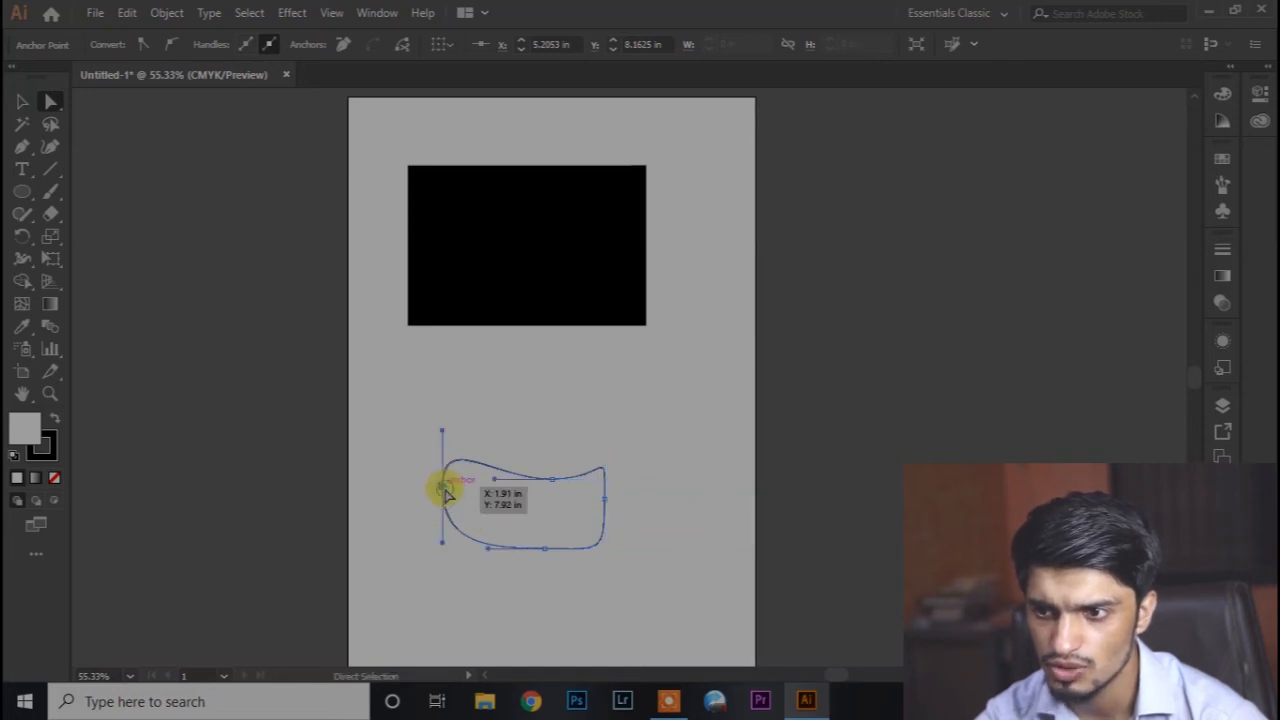
key(Delete)
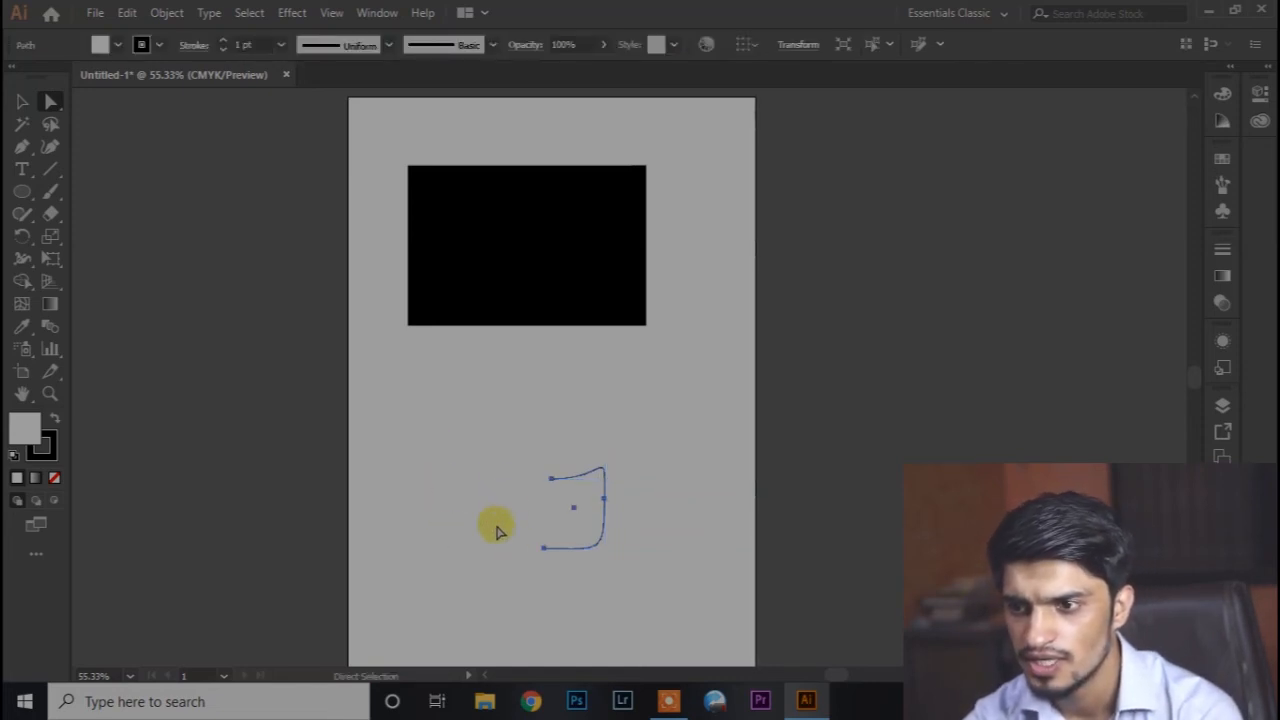
key(ctrl+z)
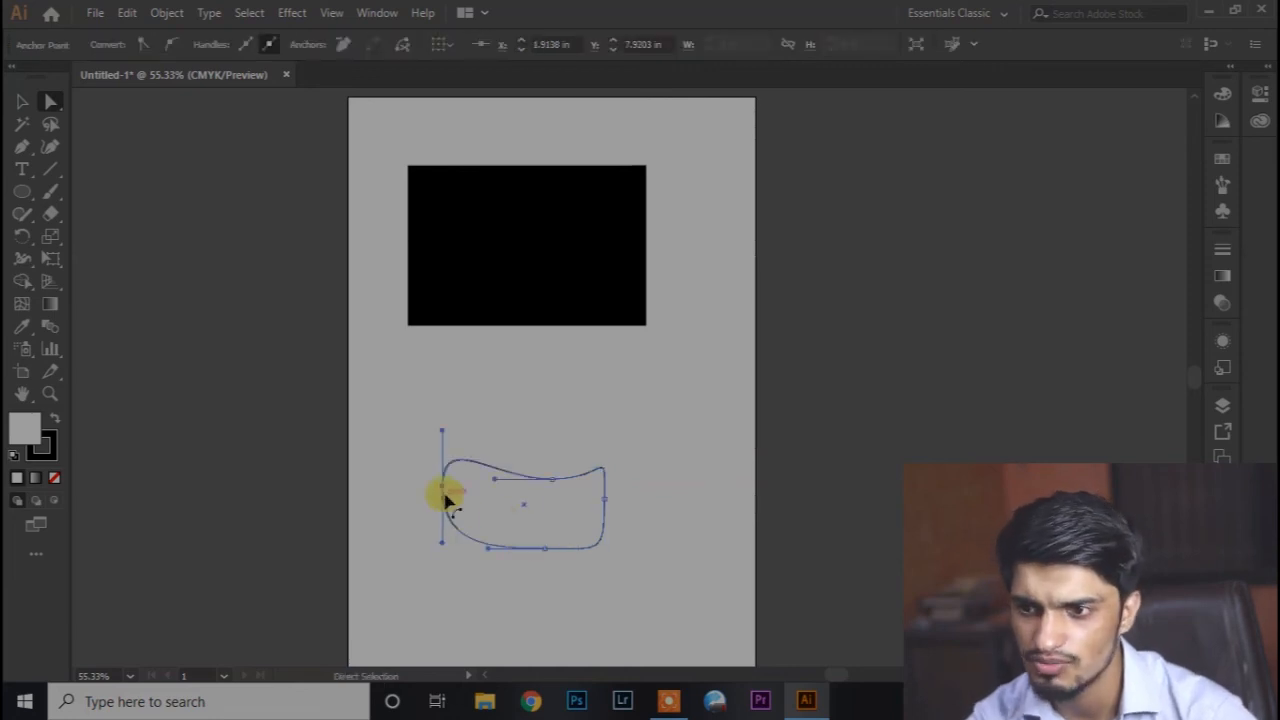
click(444, 492)
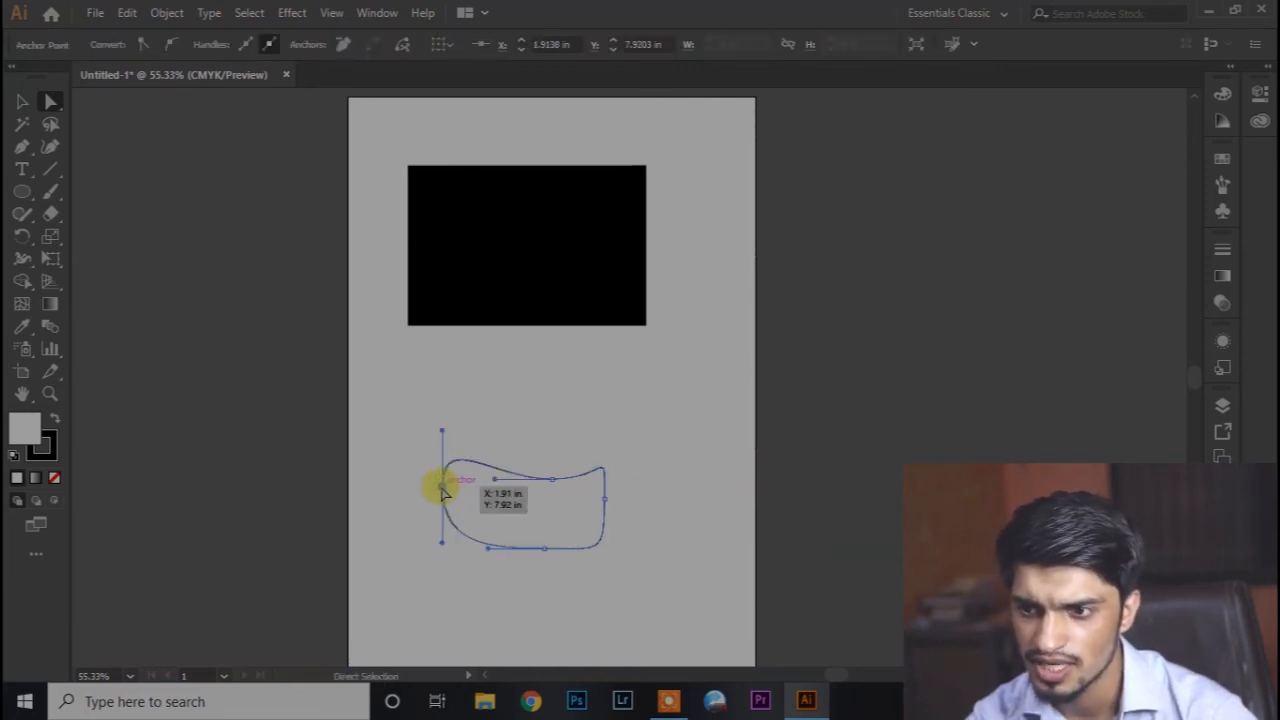
key(Delete)
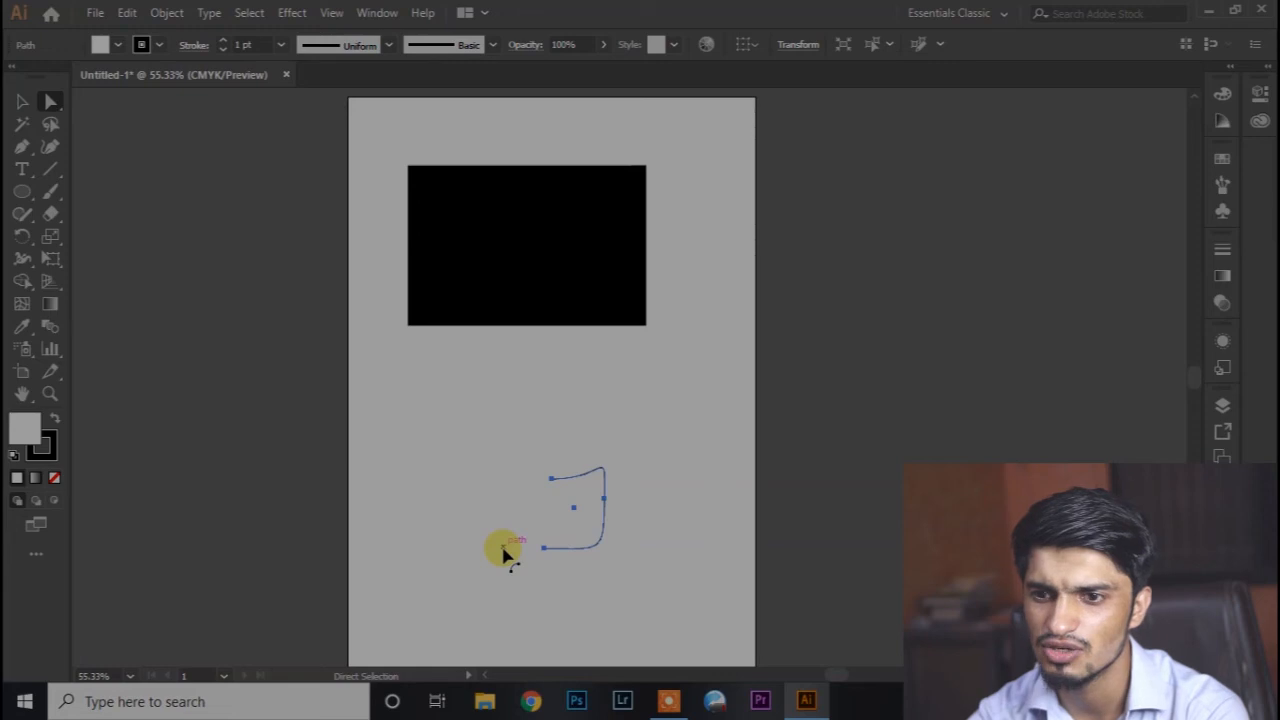
key(ctrl+z)
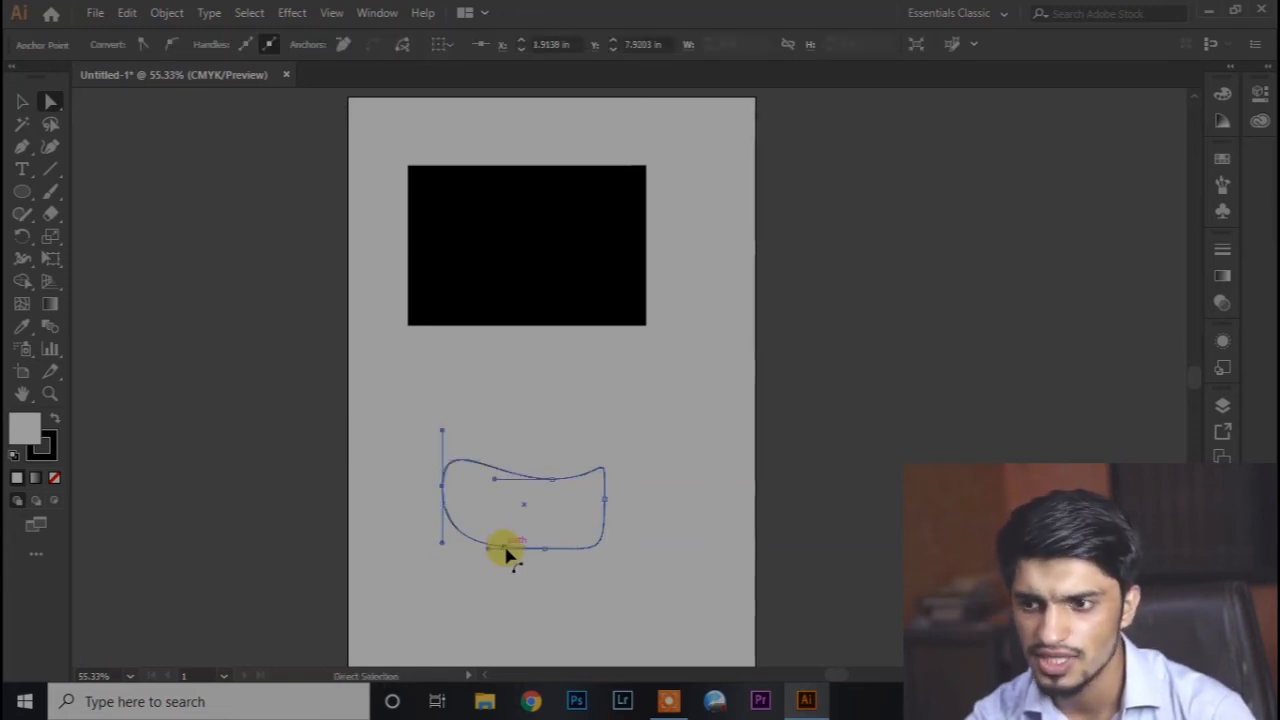
Select the upper segment of the reshaped circle, set its stroke color to red, and deselect it
click(501, 404)
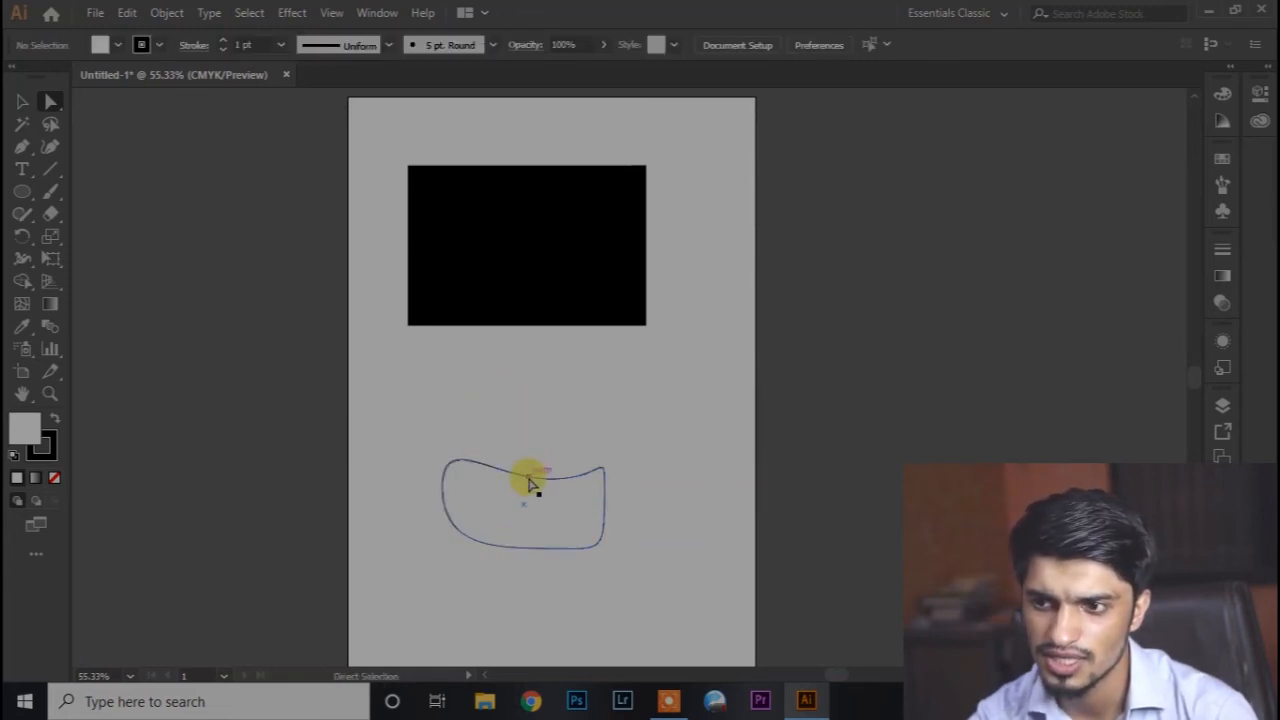
click(530, 479)
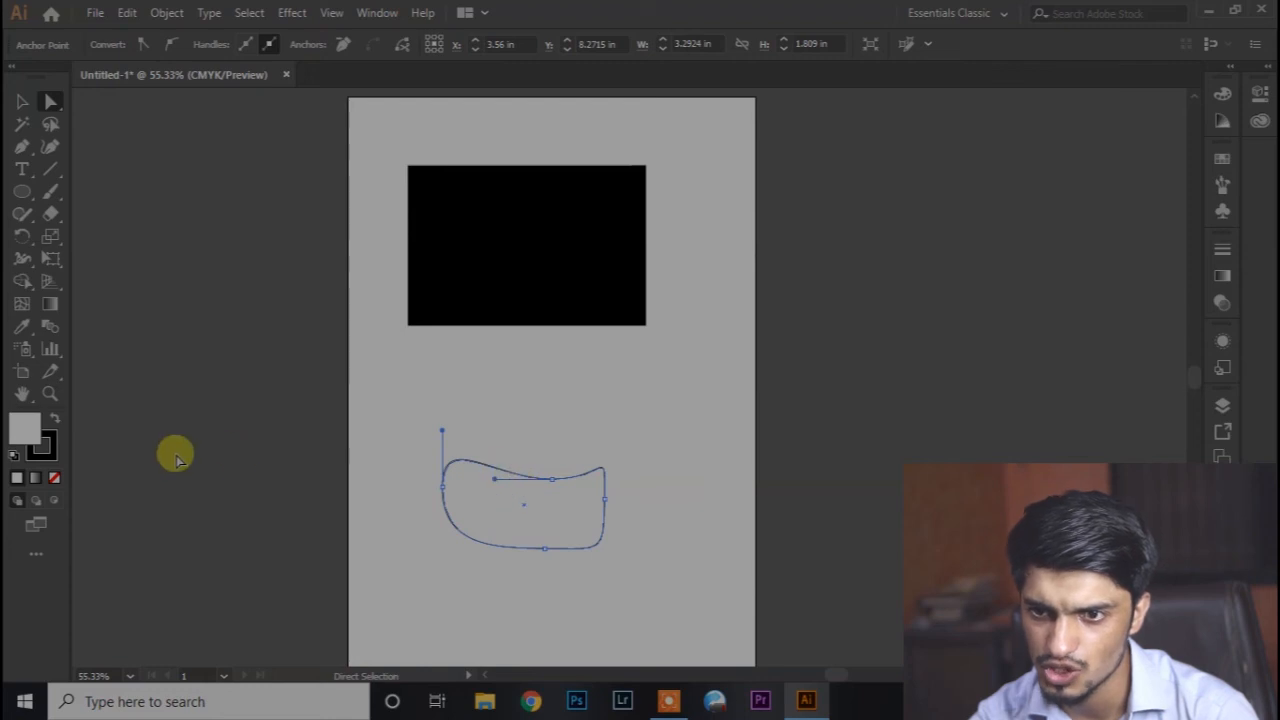
double_click(55, 447)
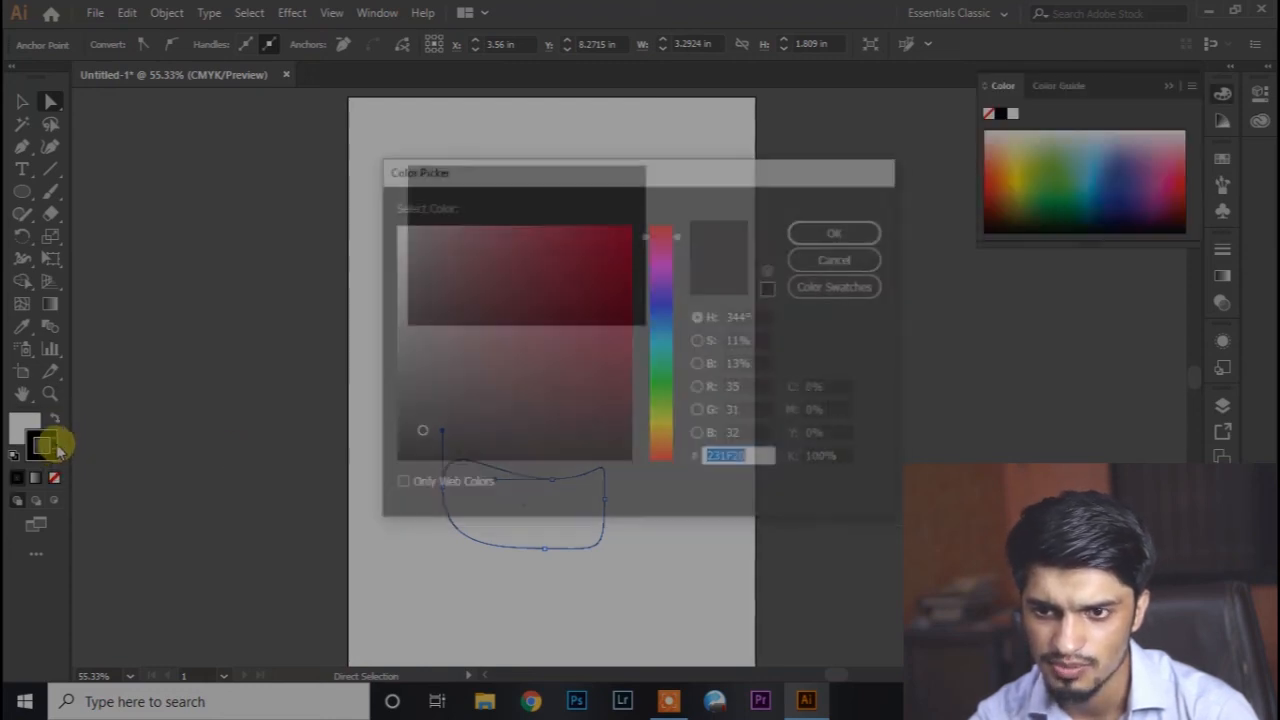
mouse_move(586, 229)
mouse_down()
mouse_move(591, 248)
mouse_move(785, 229)
mouse_up()
click(812, 231)
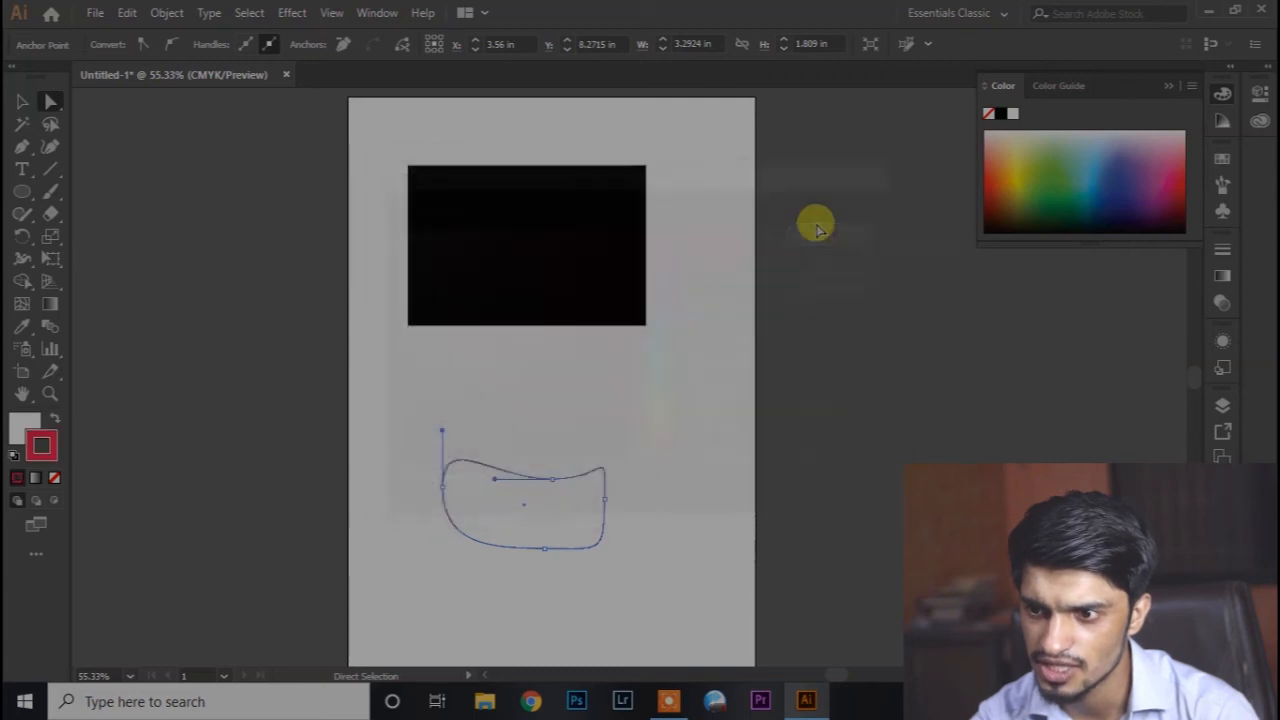
click(622, 406)
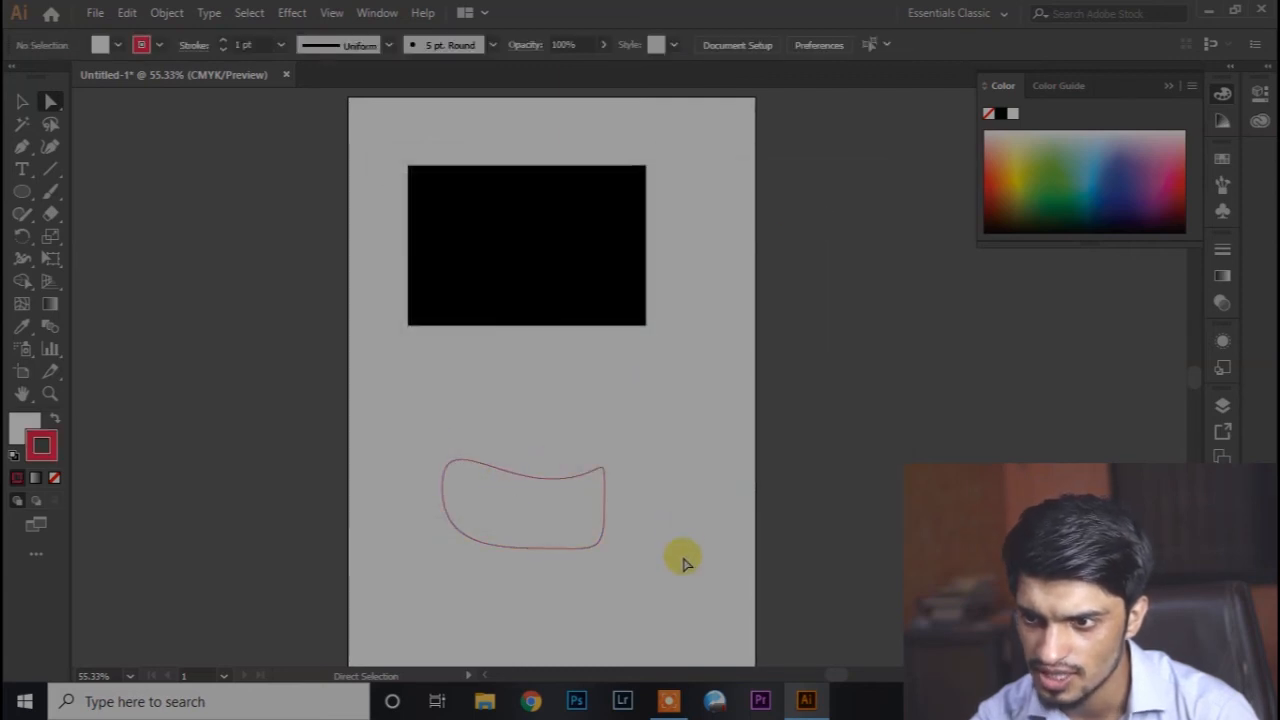
Set the fill color to dark red AF0032 with nothing selected
double_click(26, 424)
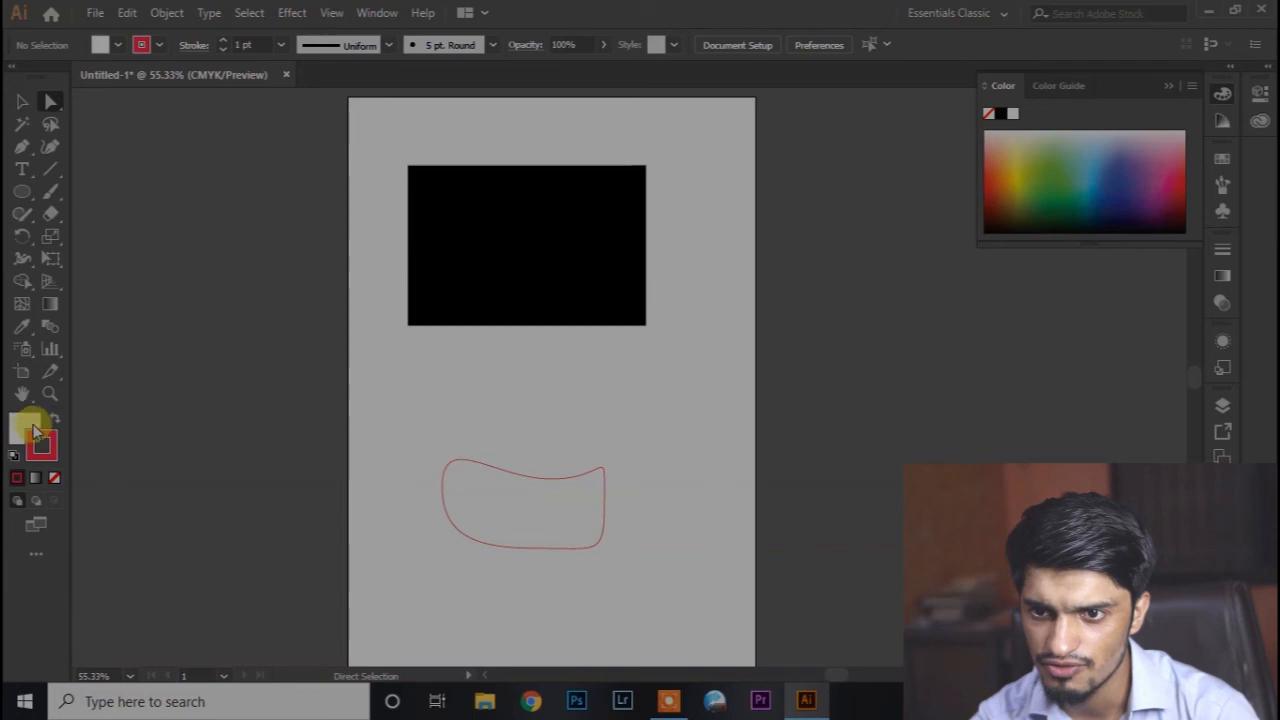
click(606, 318)
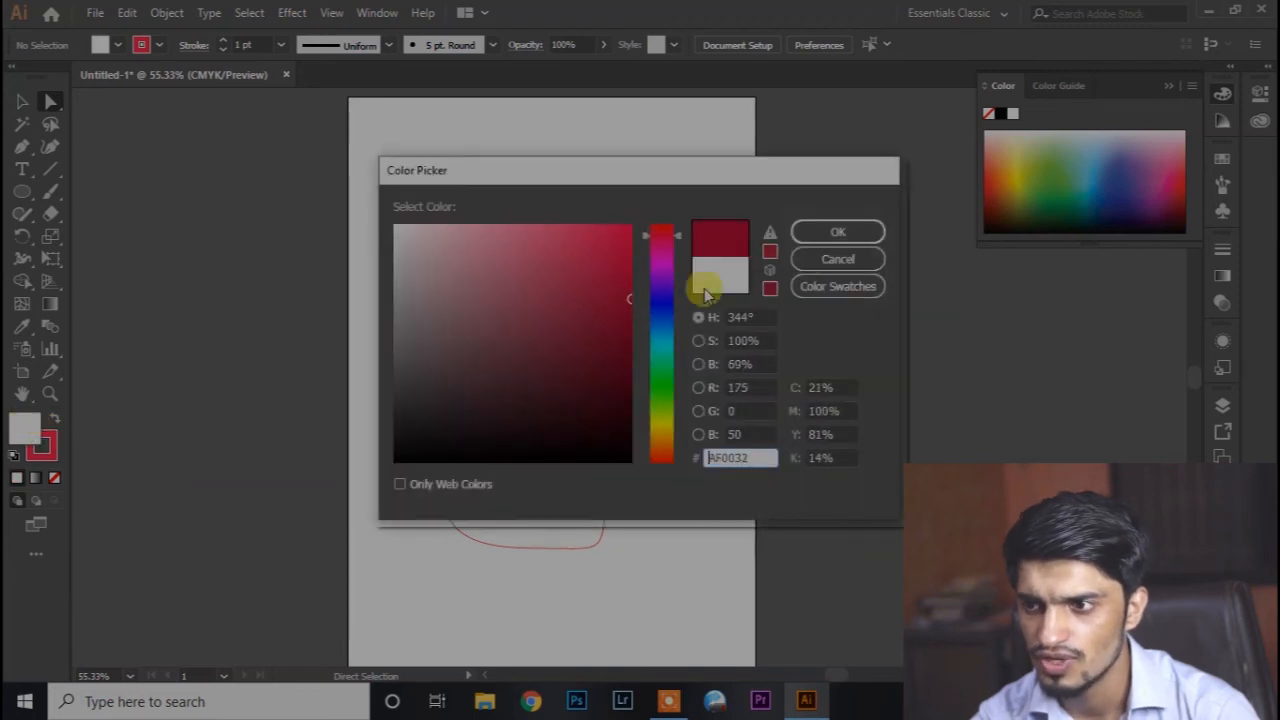
click(870, 231)
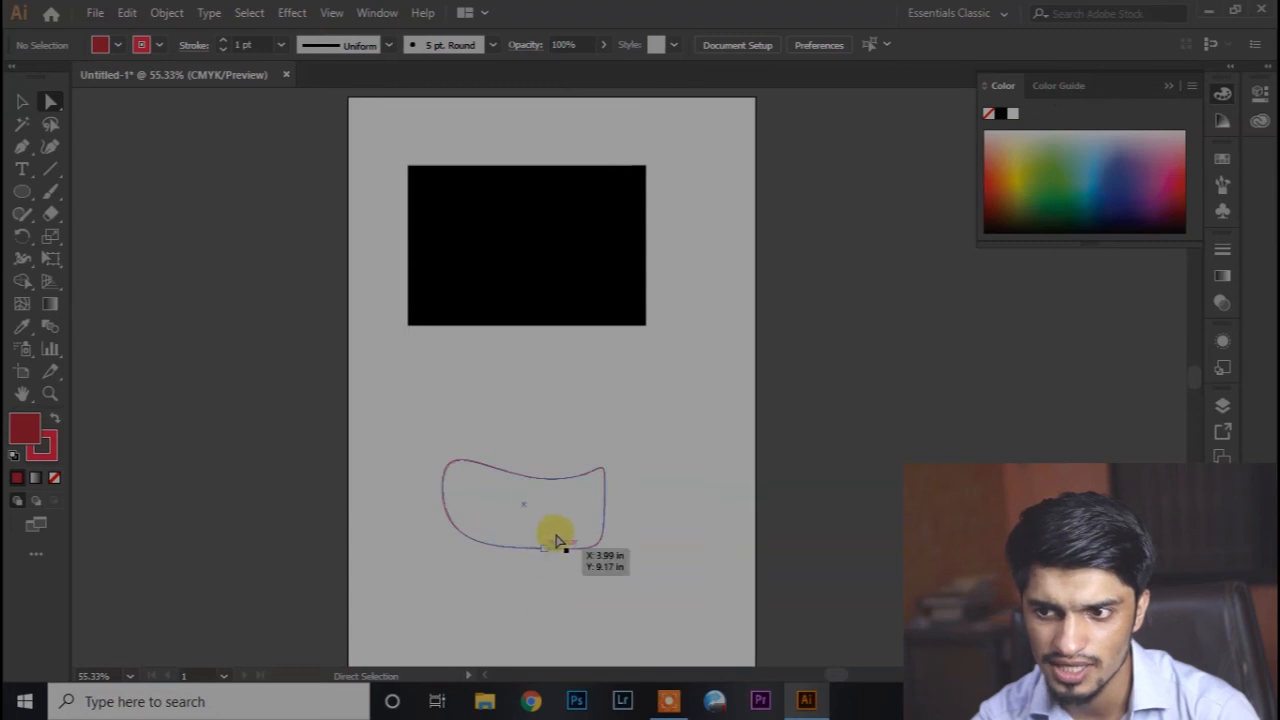
Reselect the reshaped circle's path and change its fill color to dark green
click(495, 478)
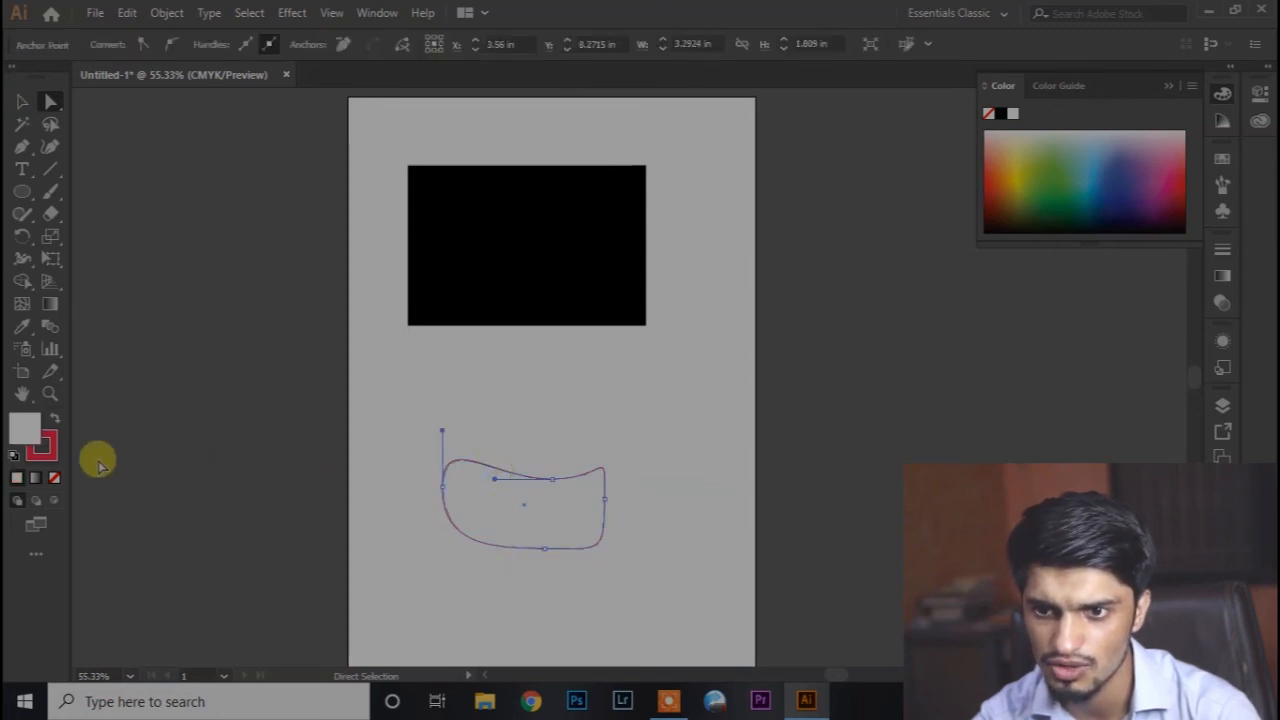
double_click(25, 428)
drag(660, 397, 662, 384)
drag(596, 279, 633, 262)
click(840, 234)
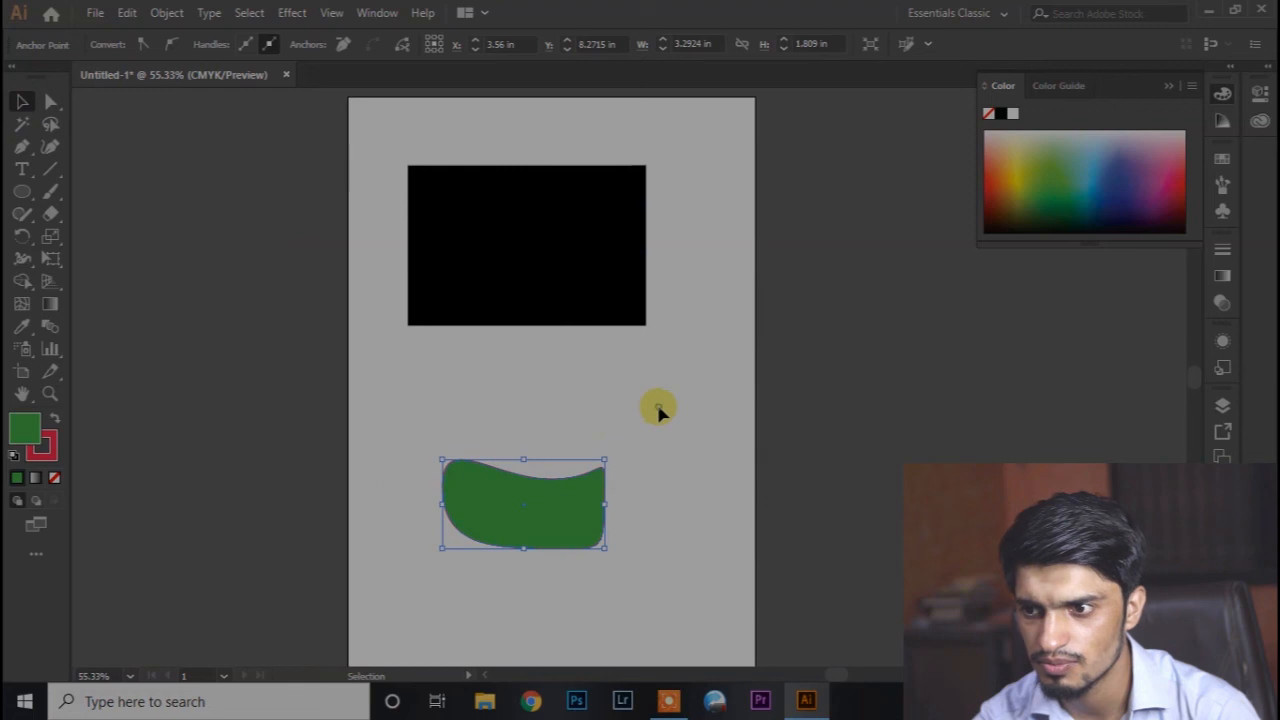
Reselect the green shape and move it up and to the right, just beneath the black rectangle
click(540, 428)
drag(693, 425, 300, 620)
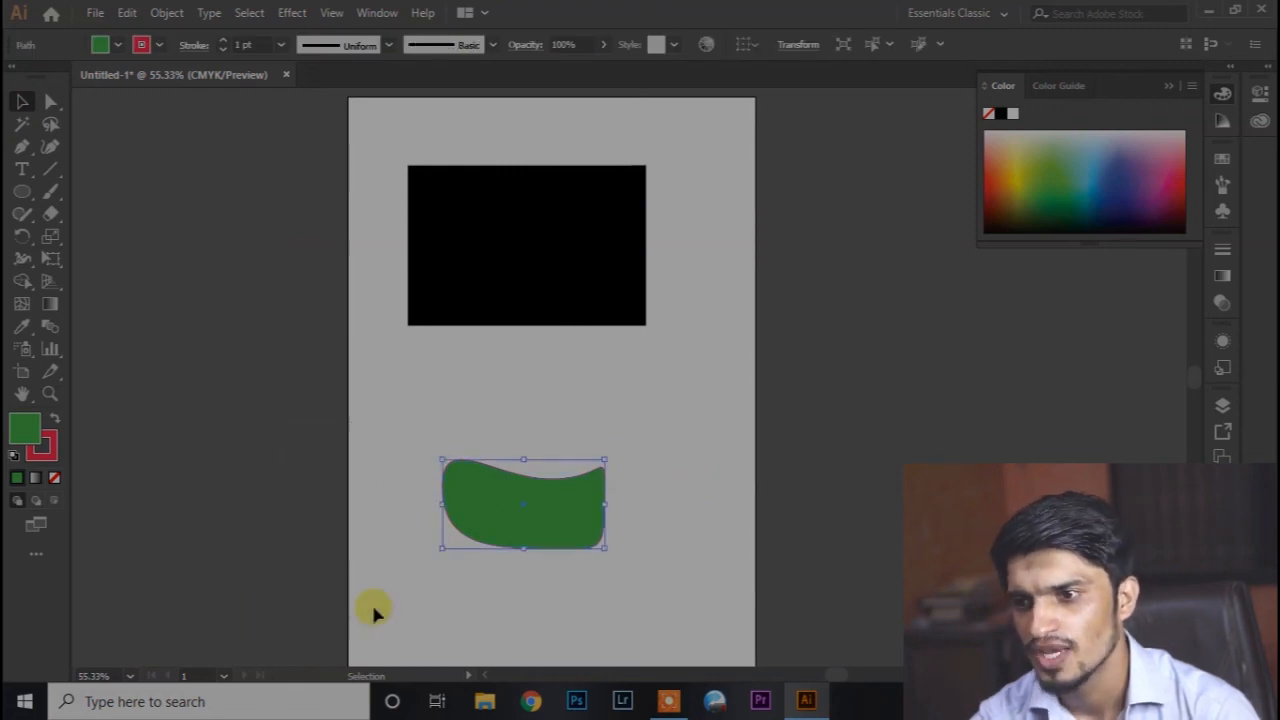
drag(551, 531, 593, 456)
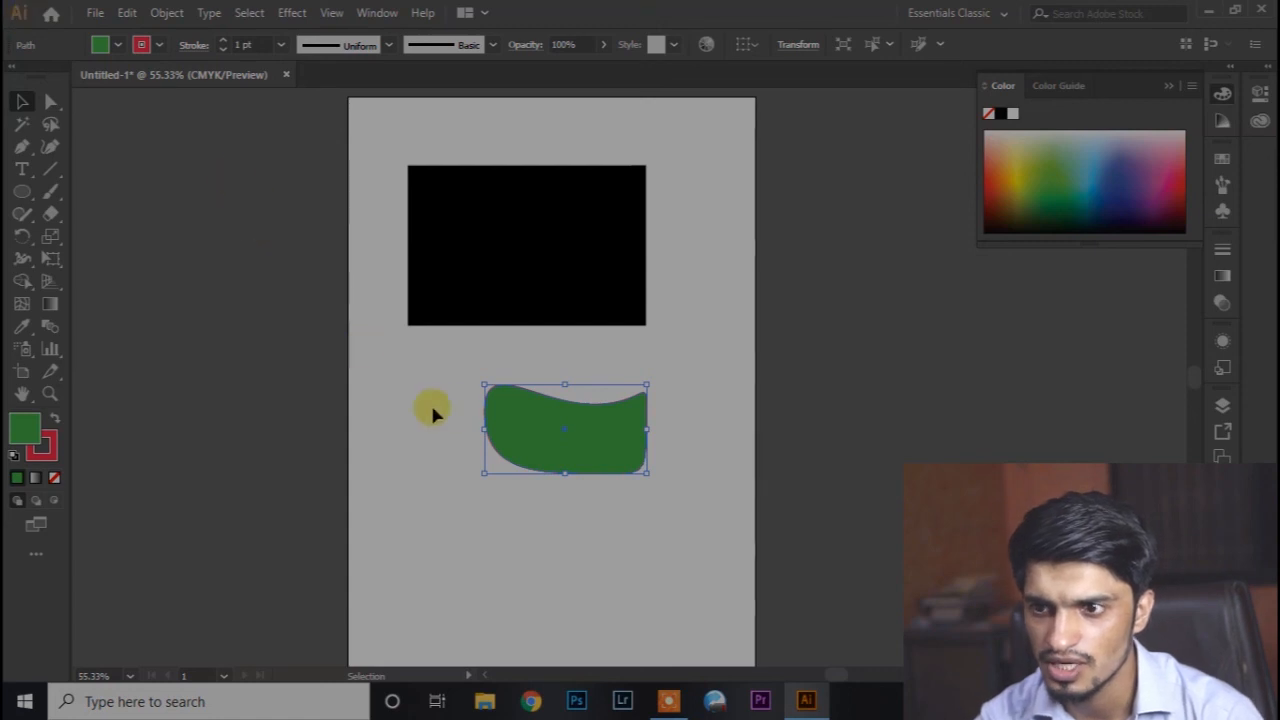
Set the green shape's stroke weight to 9 pt and apply Width Profile 1 to the stroke
click(227, 45)
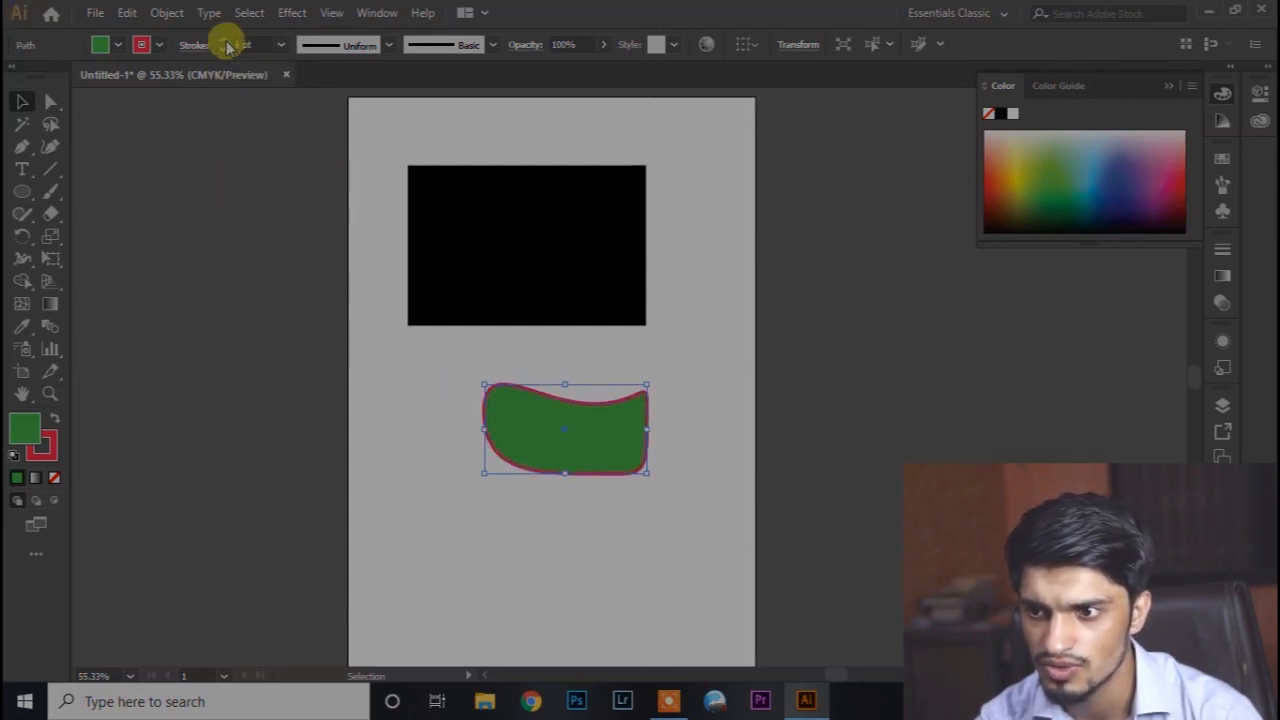
click(227, 45)
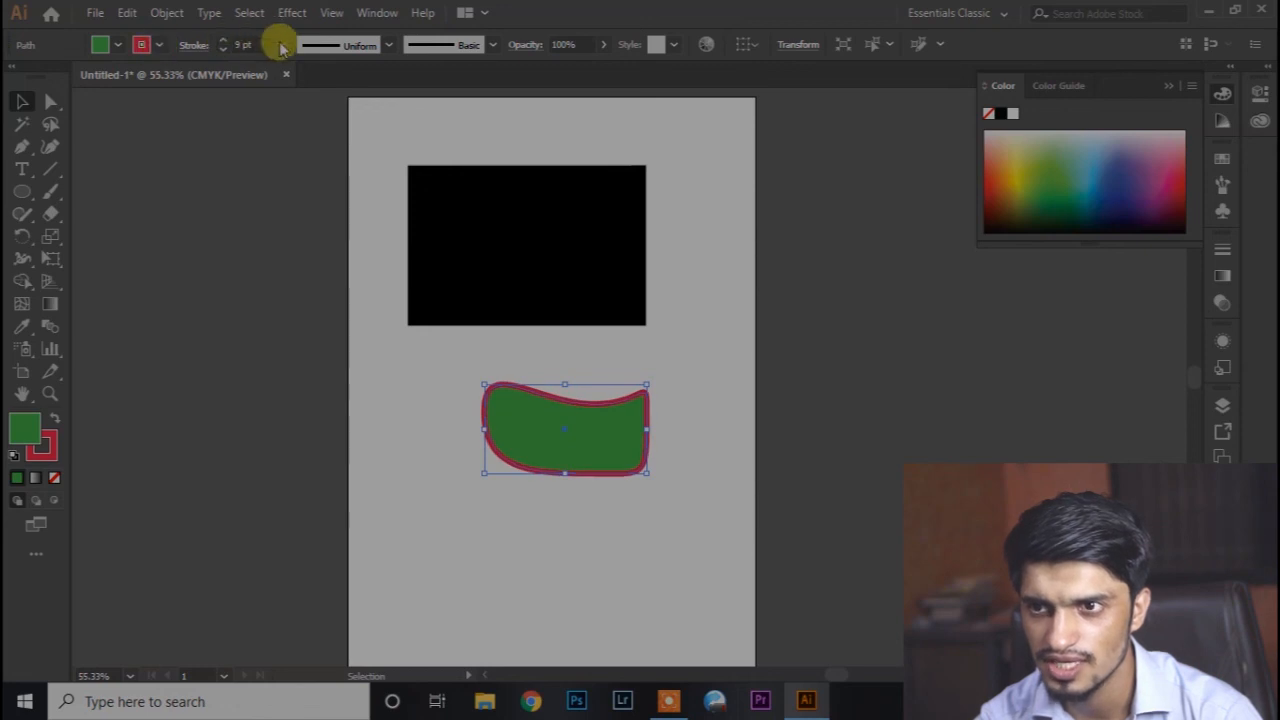
click(389, 44)
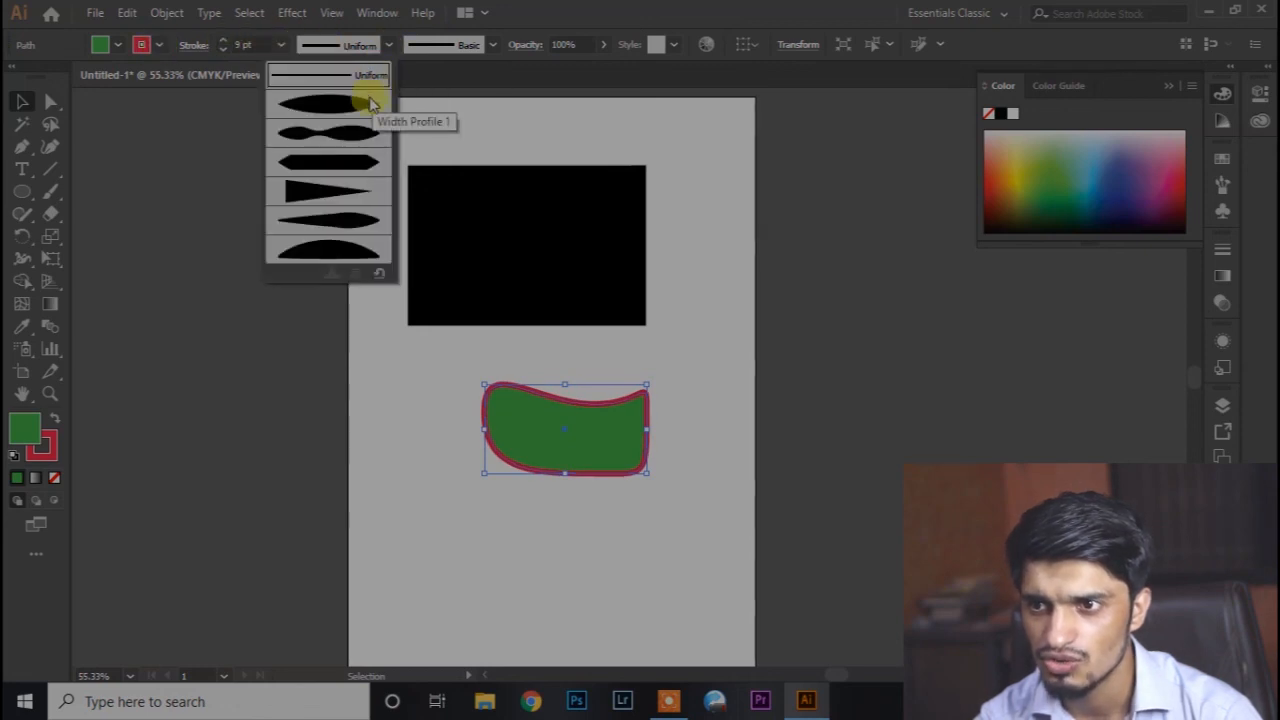
click(365, 100)
Try the flat-sided width profile with pointed ends on the green shape's stroke, followed by the half-dome profile
click(389, 45)
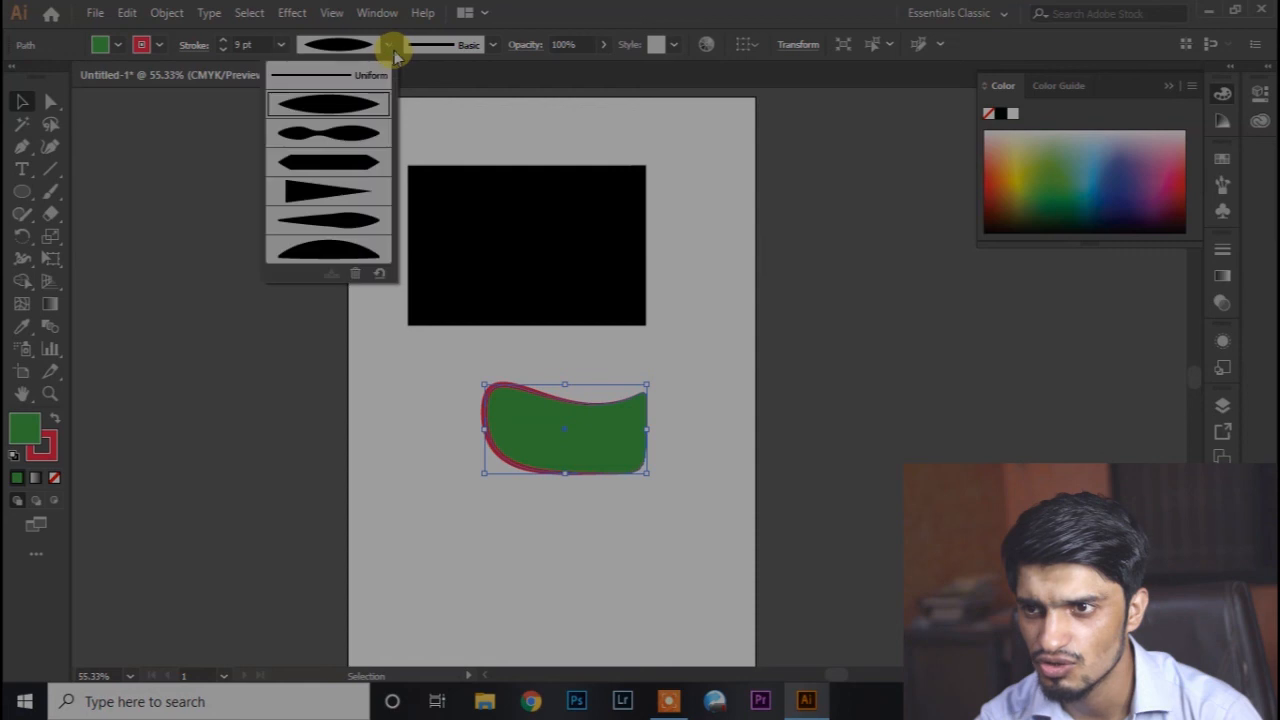
click(352, 171)
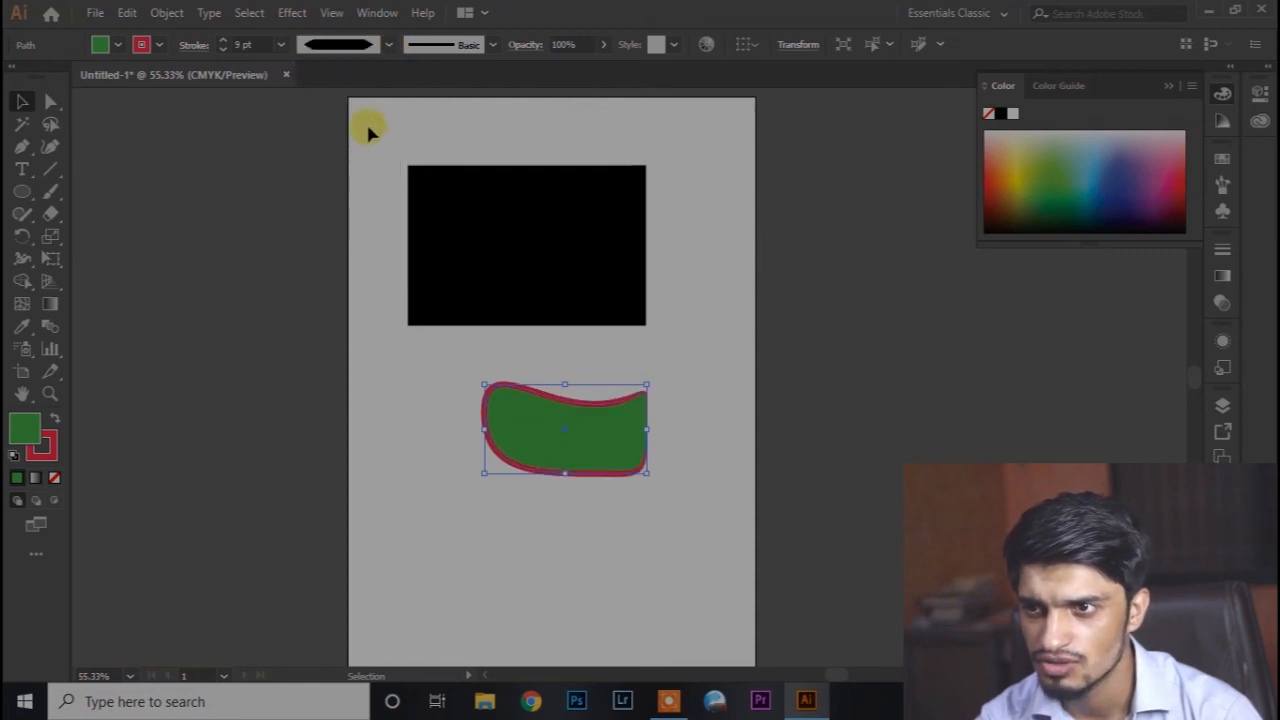
click(387, 45)
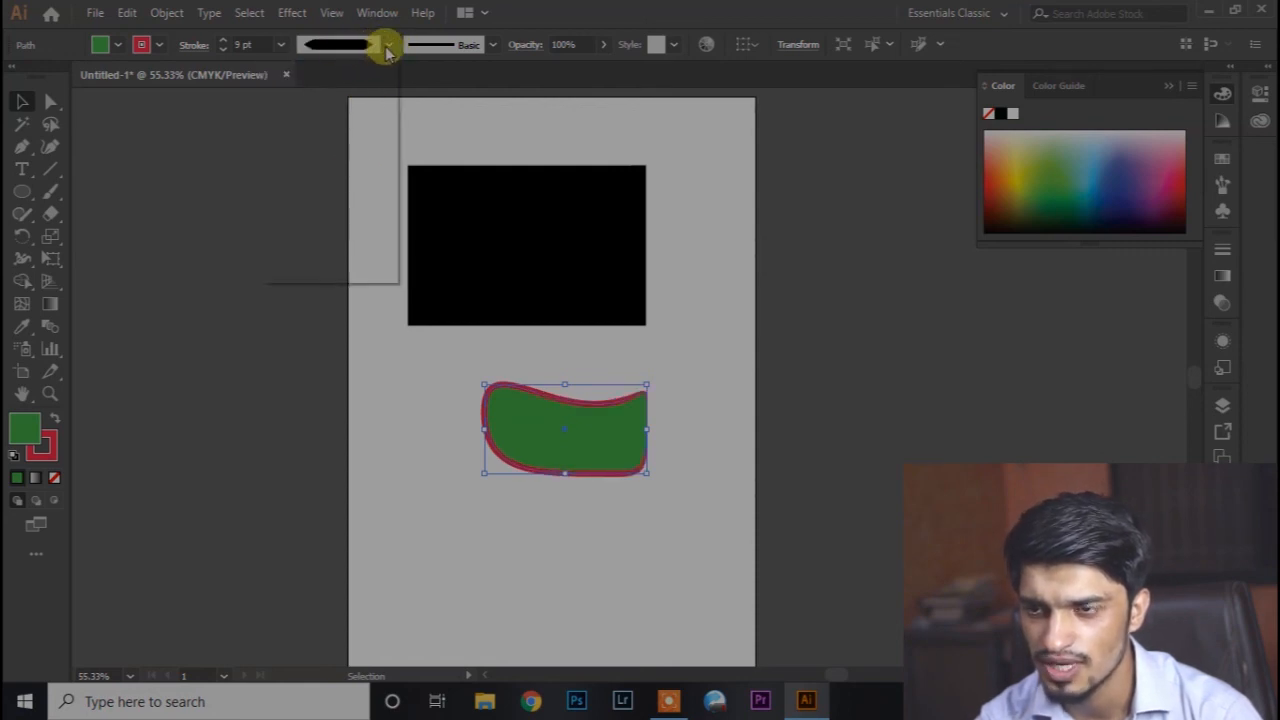
click(372, 251)
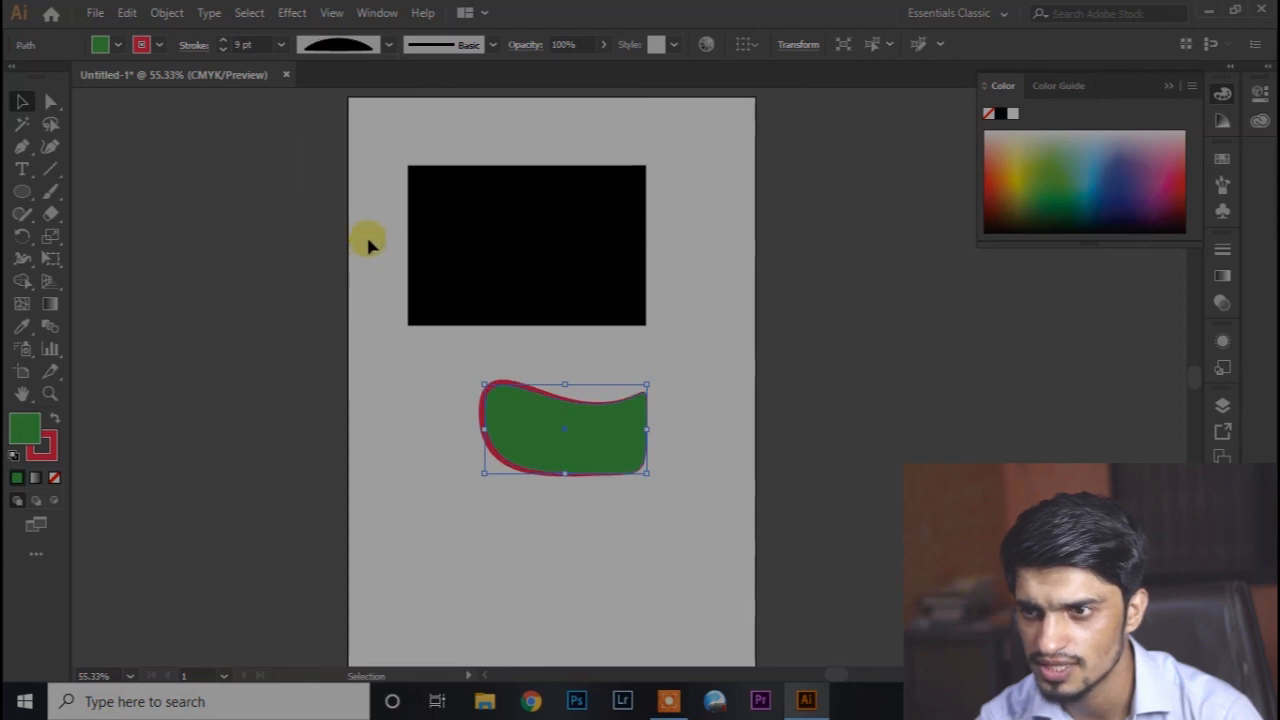
click(389, 46)
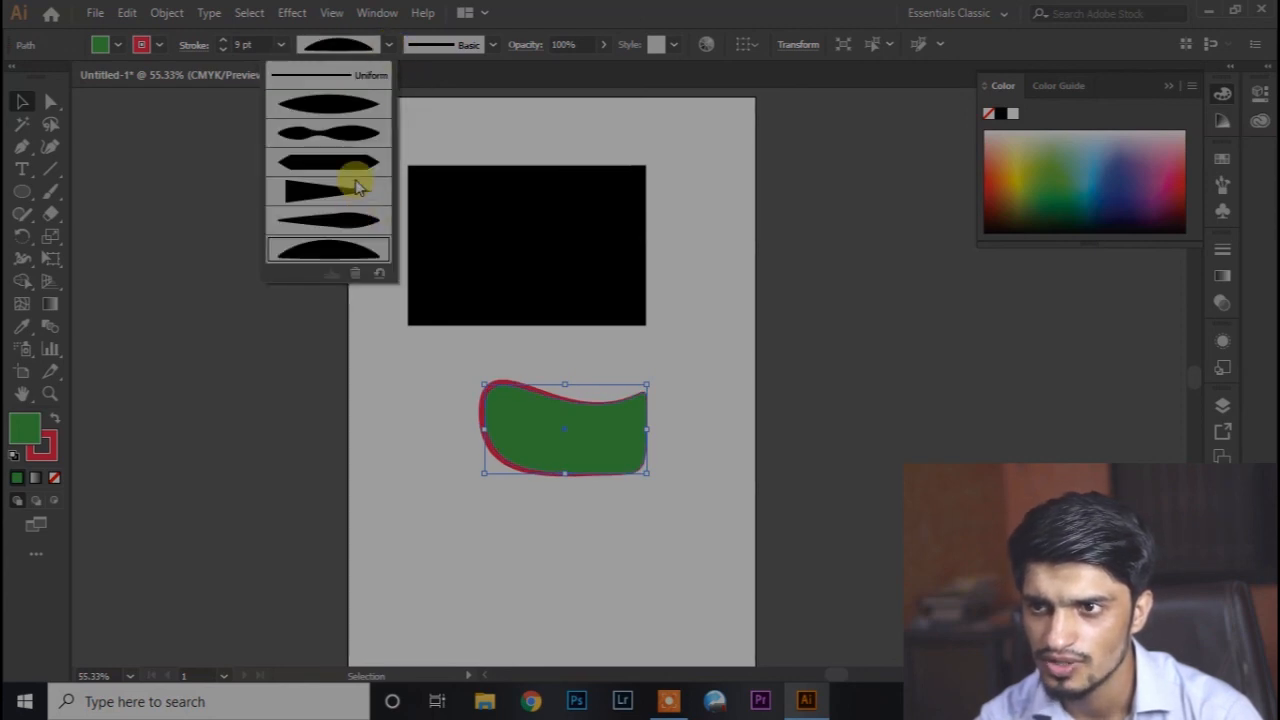
Apply the rough charcoal-like brush to the green shape's stroke and browse the remaining brush definitions
click(492, 45)
scroll(437, 160, down, 3)
scroll(437, 160, up, 3)
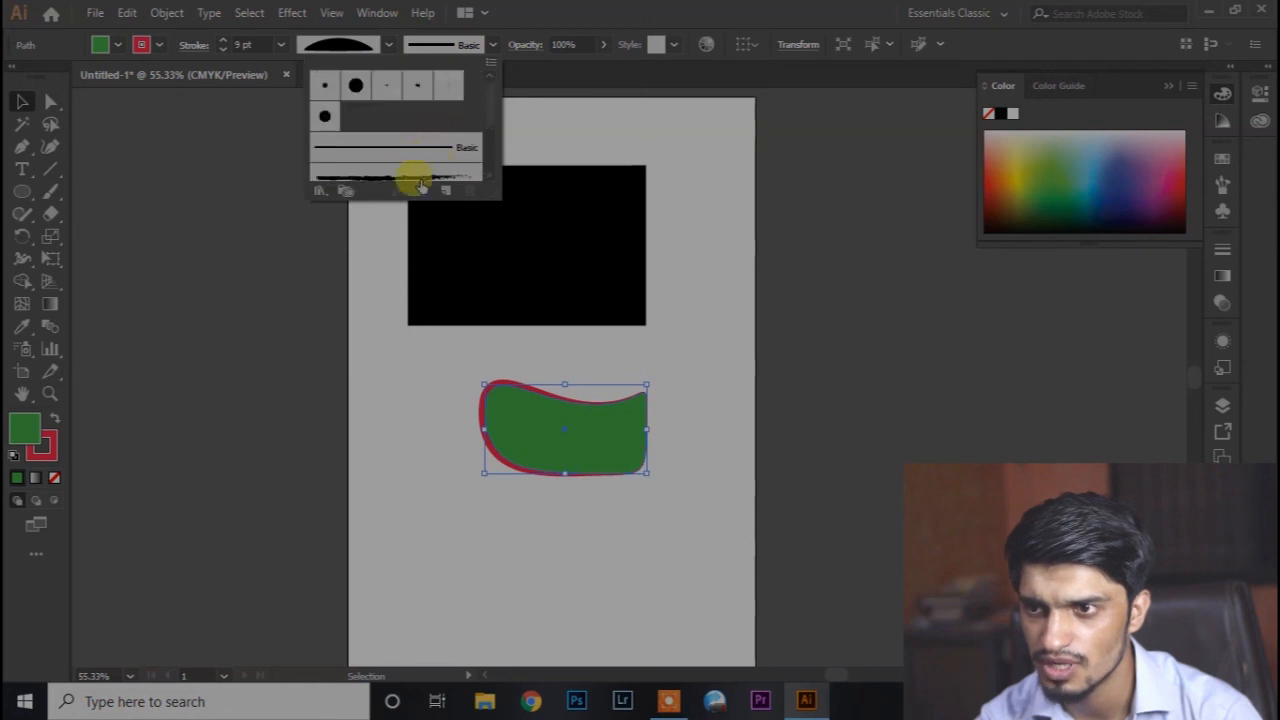
click(417, 177)
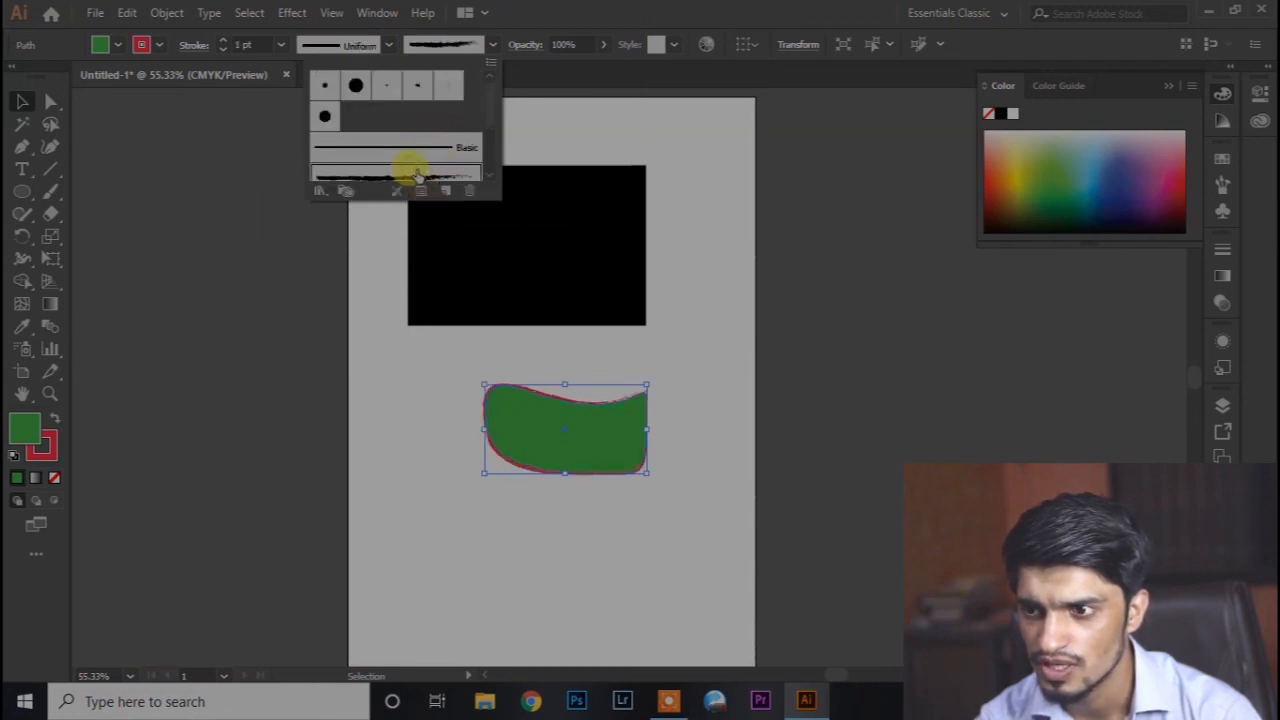
scroll(420, 176, down, 2)
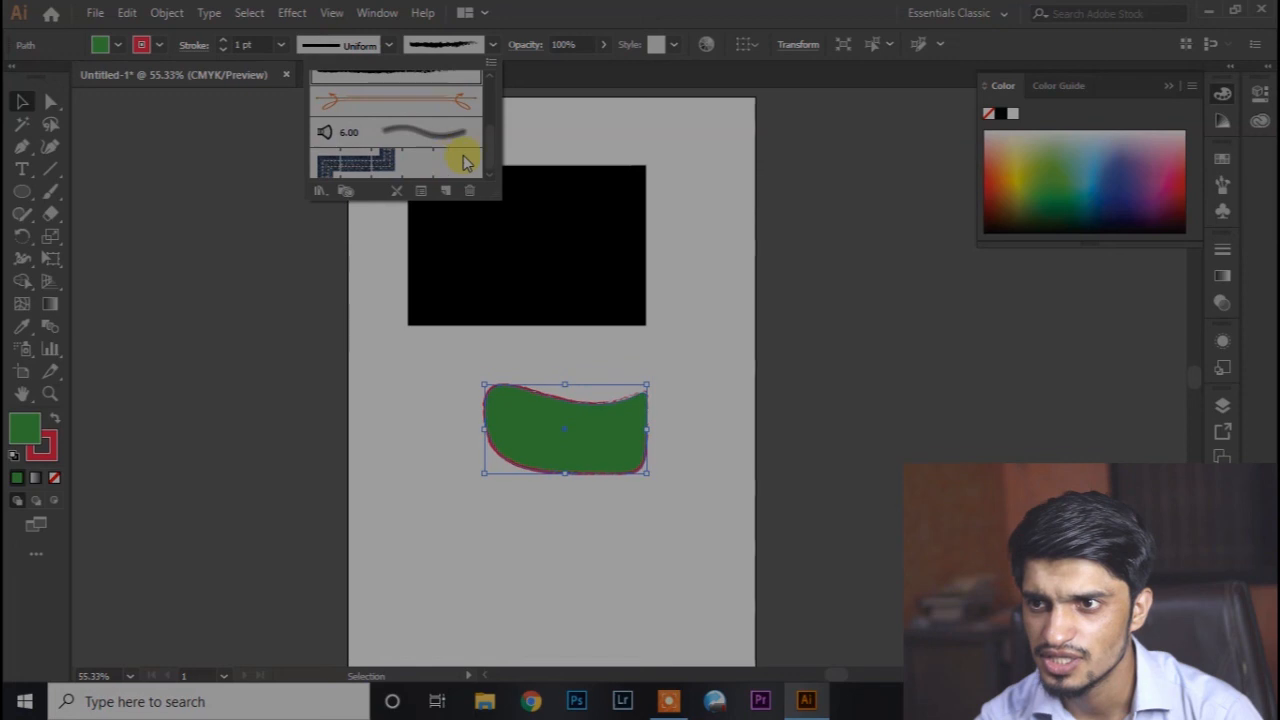
Set the green shape's stroke brush to Basic and deselect the shape
click(489, 44)
click(489, 44)
scroll(445, 118, up, 3)
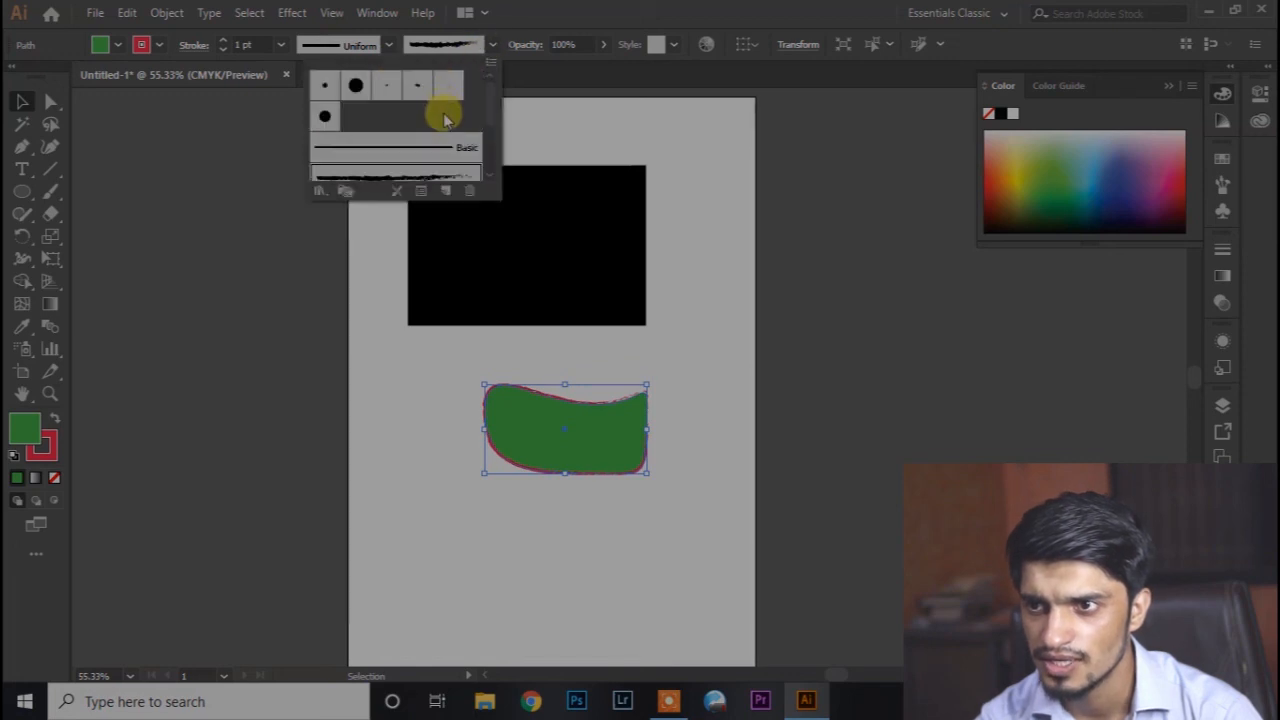
click(372, 145)
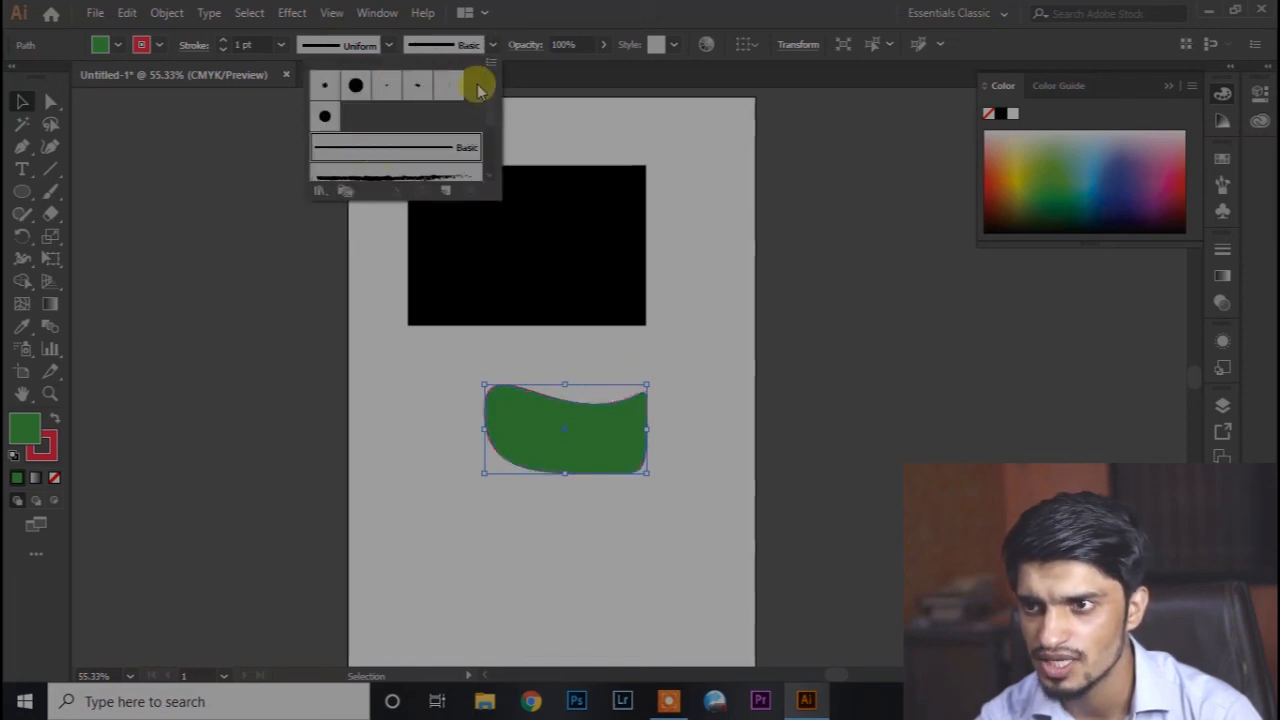
click(493, 46)
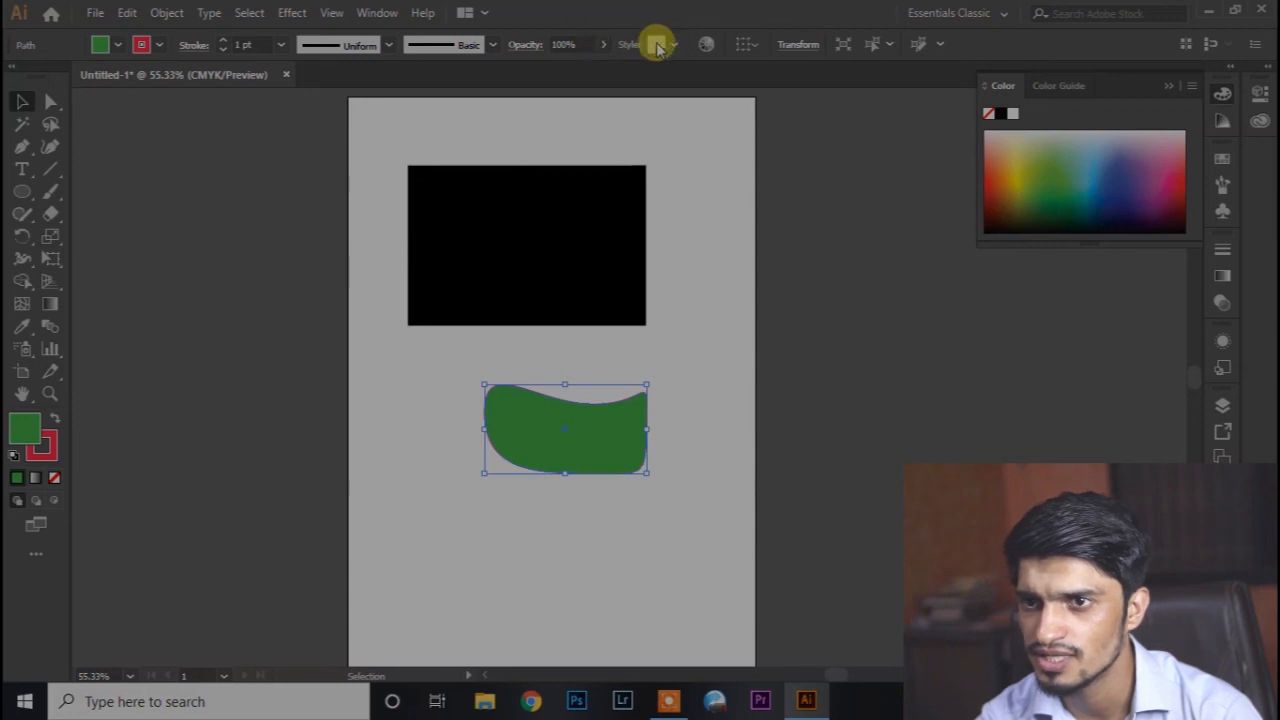
click(689, 365)
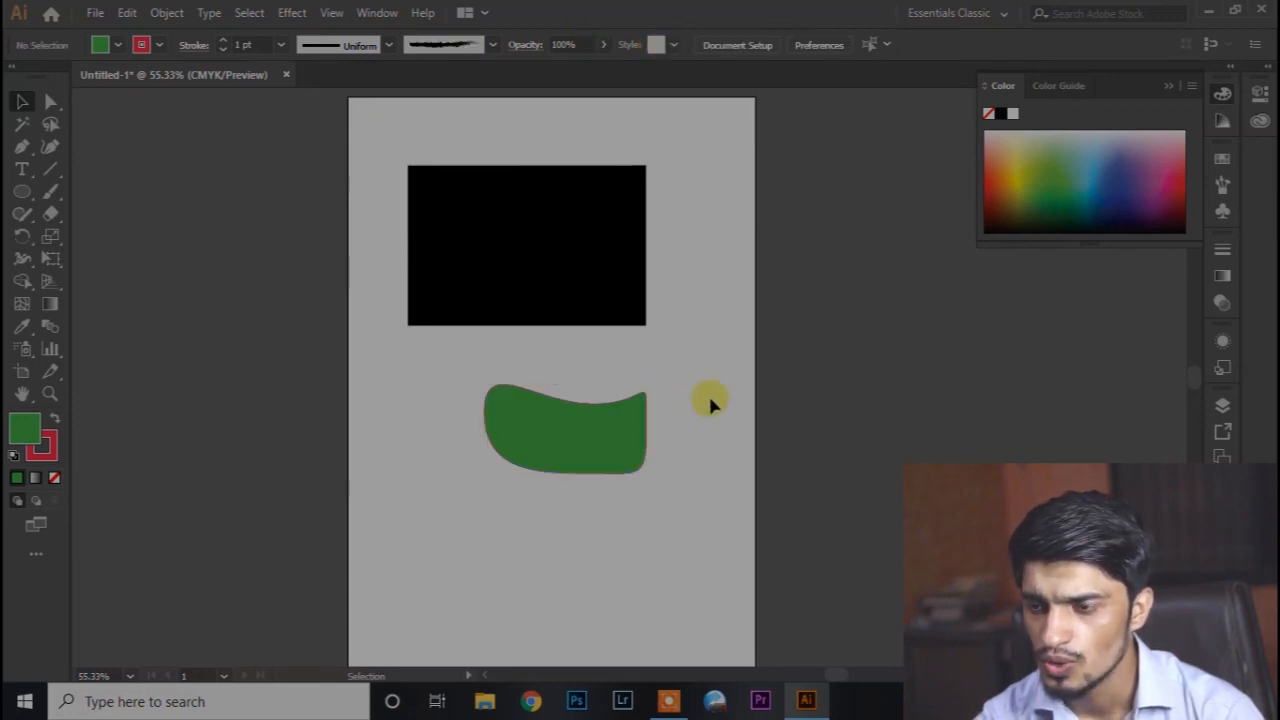